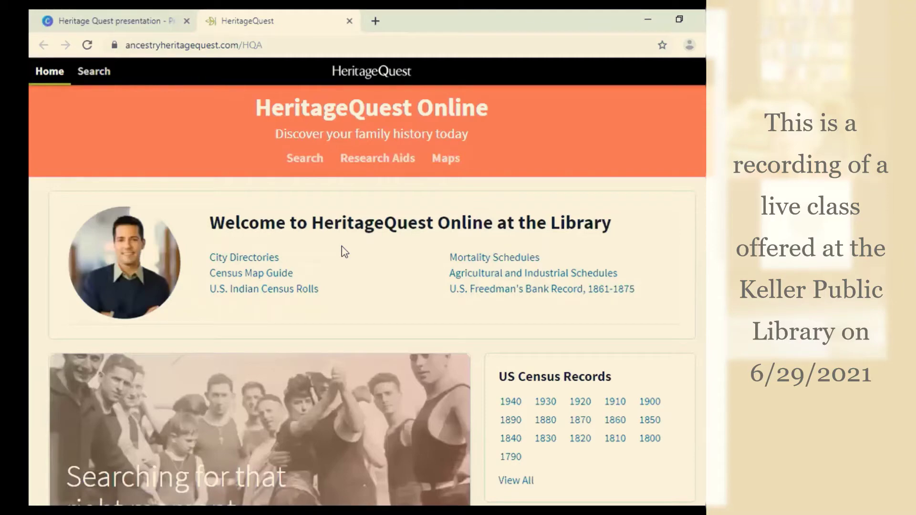
# Look over the HeritageQuest home page for its collection links, census years and search options.
pyautogui.scroll(-6, 356, 274)
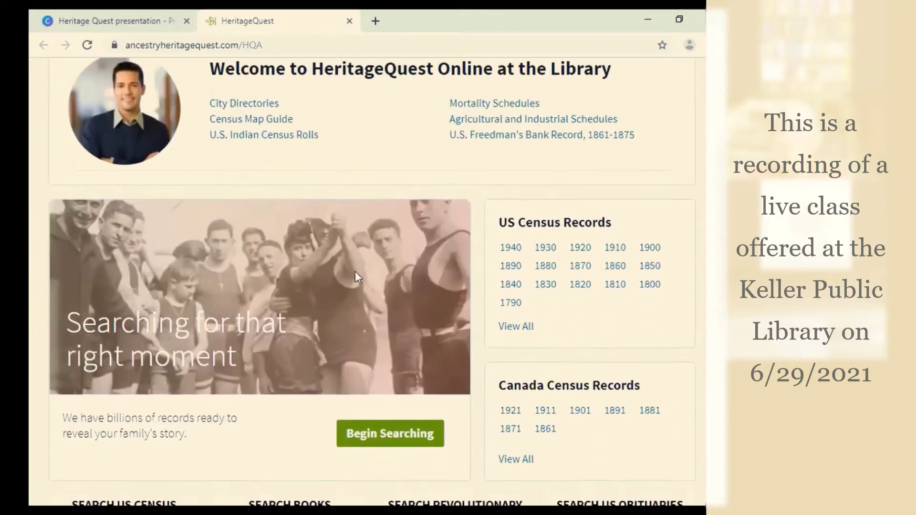
pyautogui.scroll(-3, 355, 271)
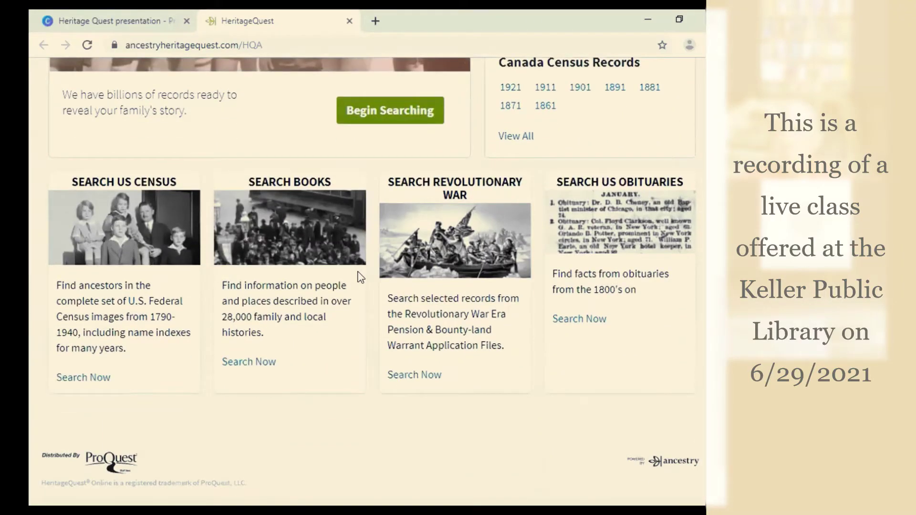
pyautogui.scroll(6, 358, 272)
pyautogui.scroll(3, 363, 276)
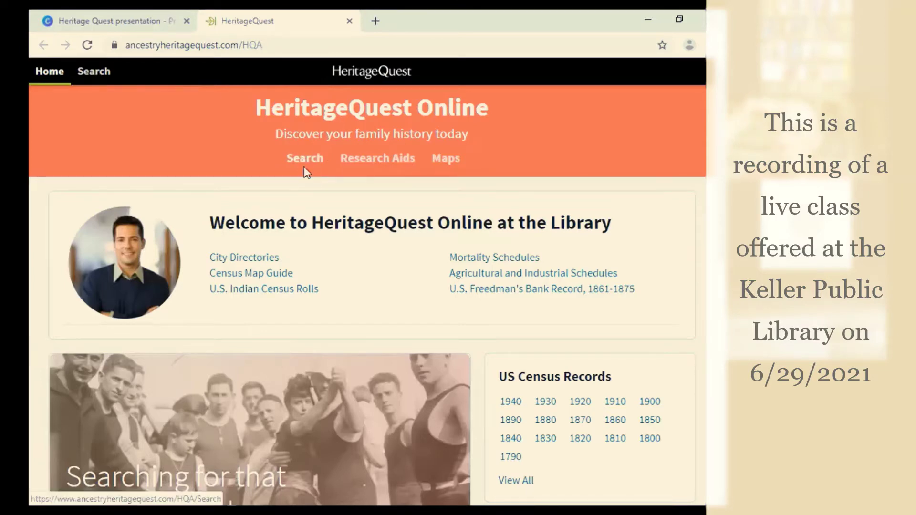
pyautogui.scroll(-7, 309, 177)
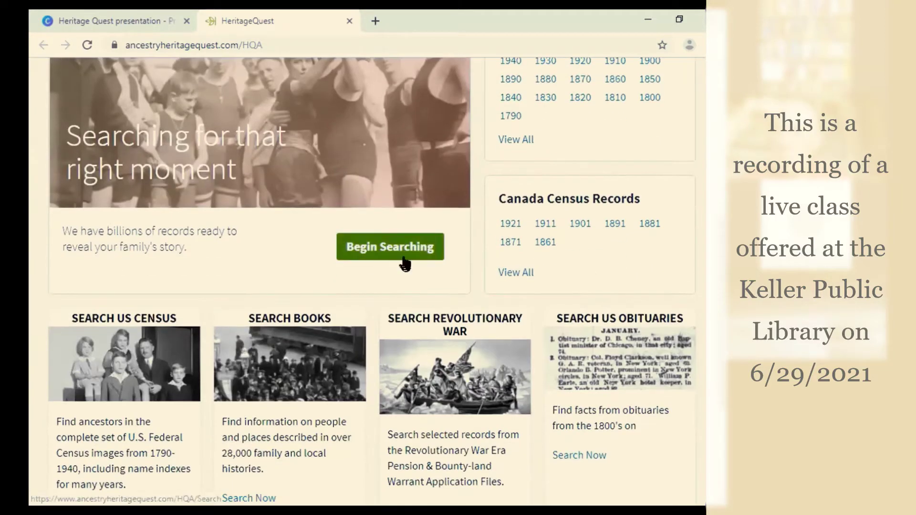
pyautogui.scroll(1, 398, 238)
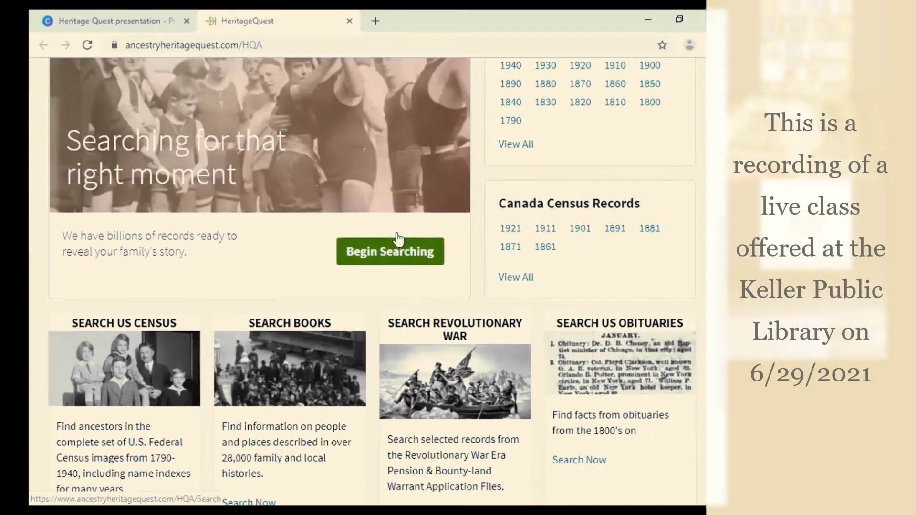
pyautogui.scroll(7, 399, 238)
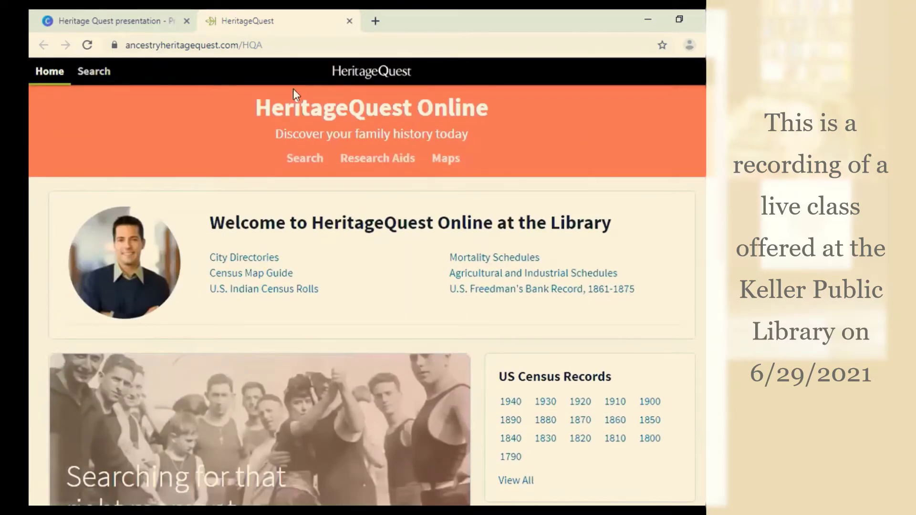
# Open the HeritageQuest search page and review the available record collections.
pyautogui.click(100, 73)
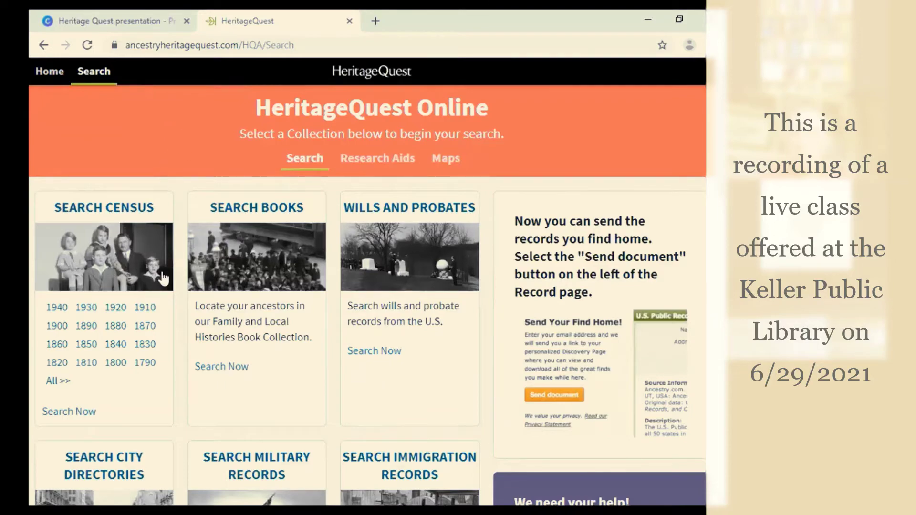
pyautogui.scroll(-1, 270, 344)
pyautogui.scroll(-8, 269, 348)
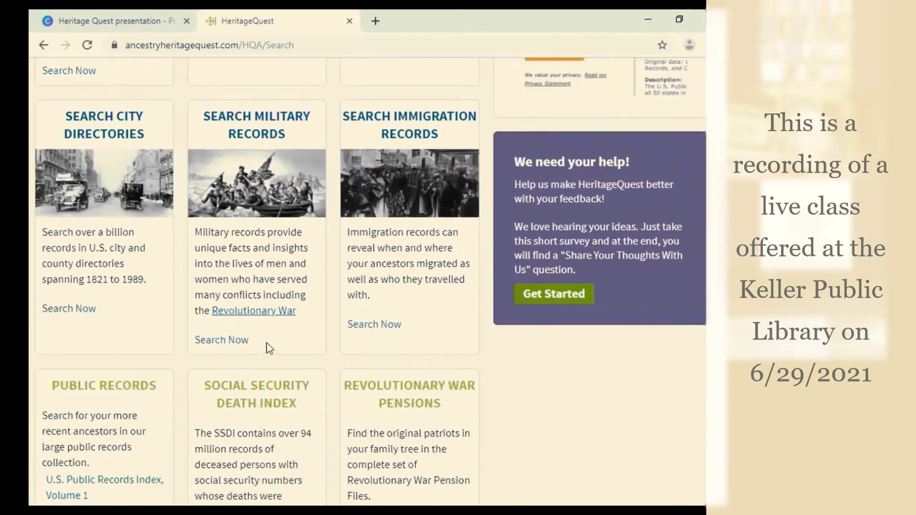
pyautogui.scroll(2, 270, 348)
pyautogui.scroll(5, 268, 349)
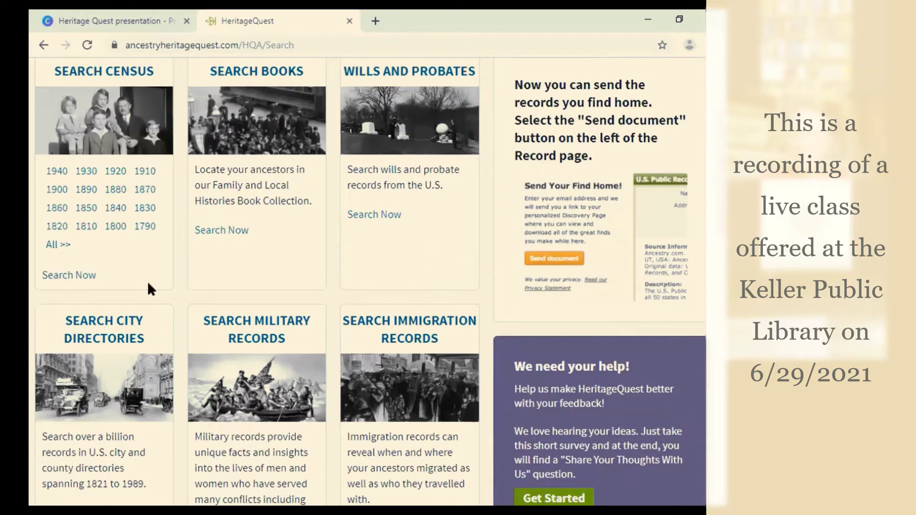
pyautogui.scroll(3, 148, 287)
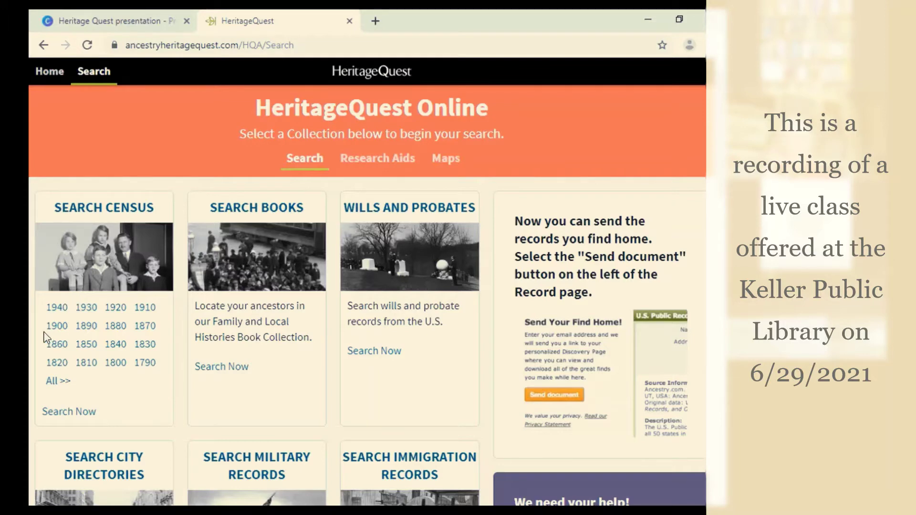
# Open the 1940 United States Federal Census and search it using the ancestor's first, middle and last names.
pyautogui.click(57, 311)
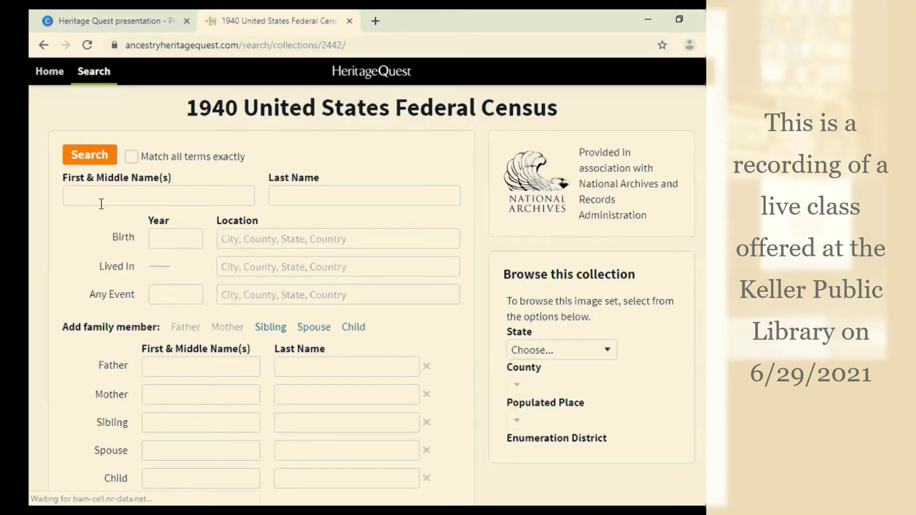
pyautogui.click(104, 196)
pyautogui.write('carrie ')
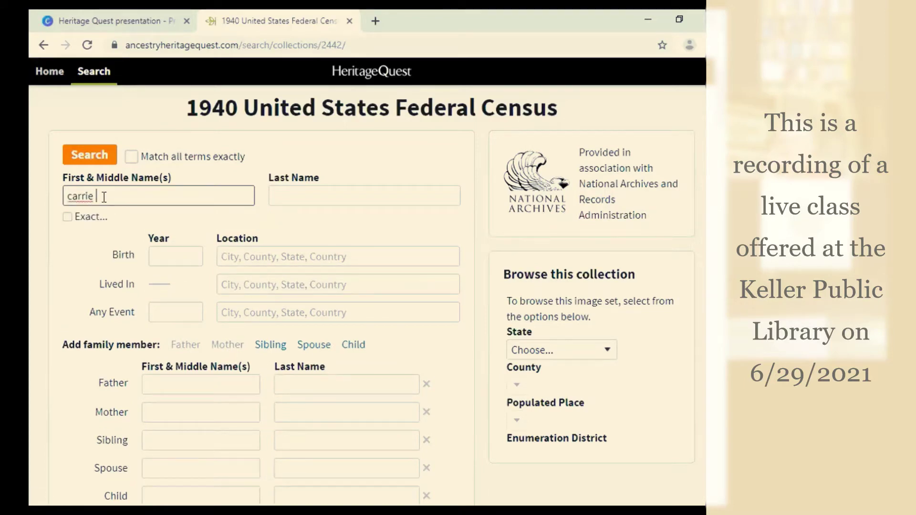
pyautogui.write('lettie ruth')
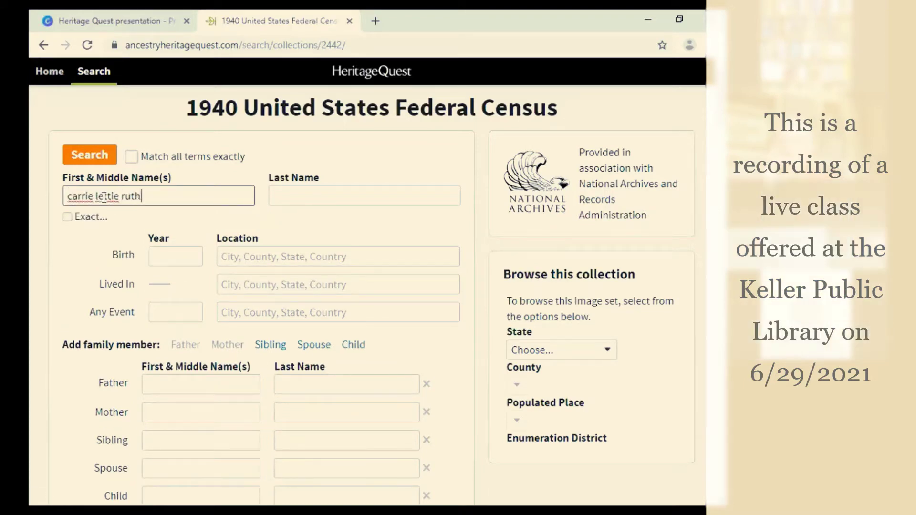
pyautogui.write('`')
pyautogui.press('BackSpace')
pyautogui.press('BackSpace')
pyautogui.press('Tab')
pyautogui.write('carnes')
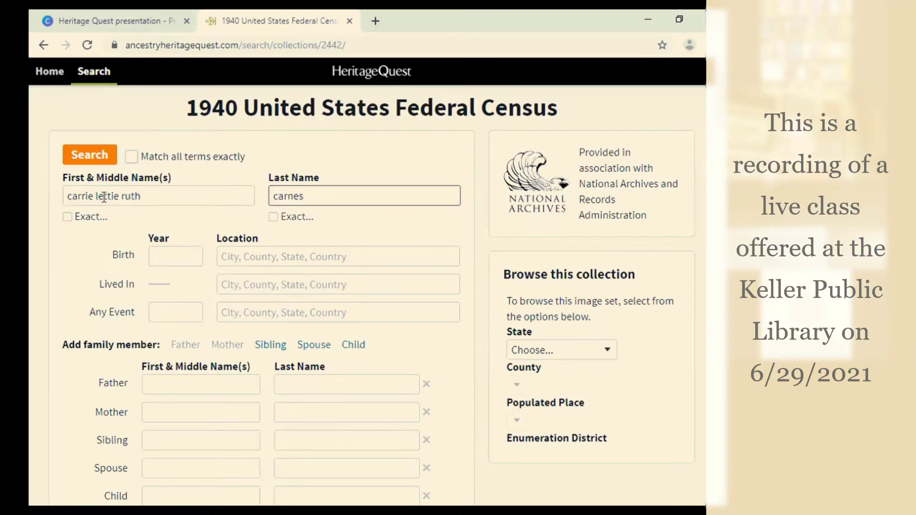
pyautogui.click(103, 197)
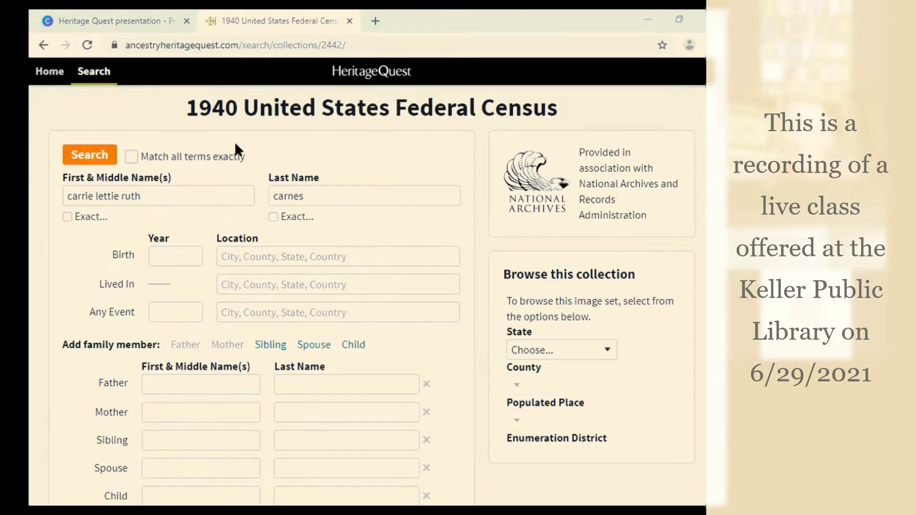
pyautogui.click(96, 155)
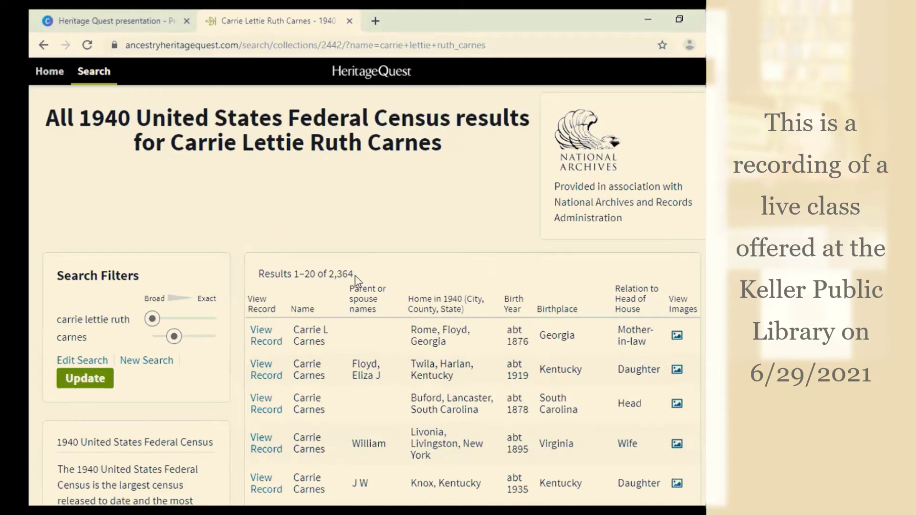
# Open the current census search for editing and review all of its additional search fields.
pyautogui.click(87, 361)
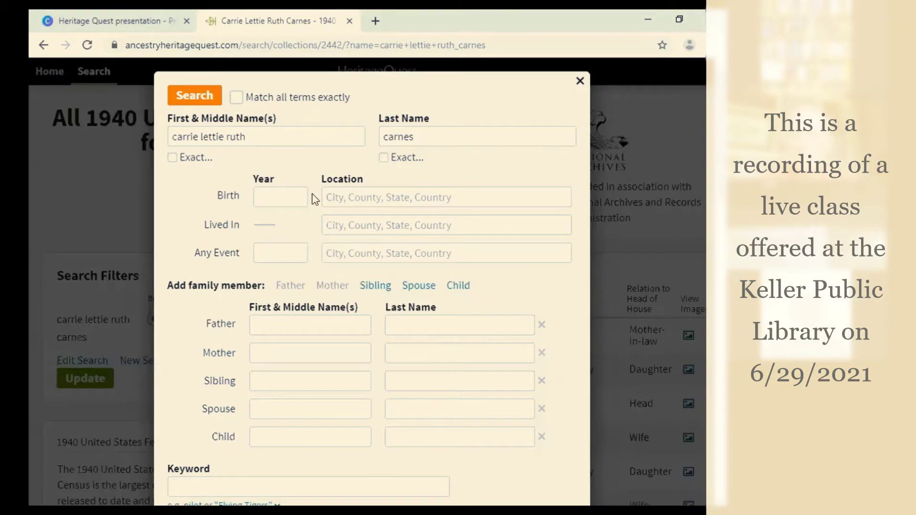
pyautogui.scroll(-10, 312, 195)
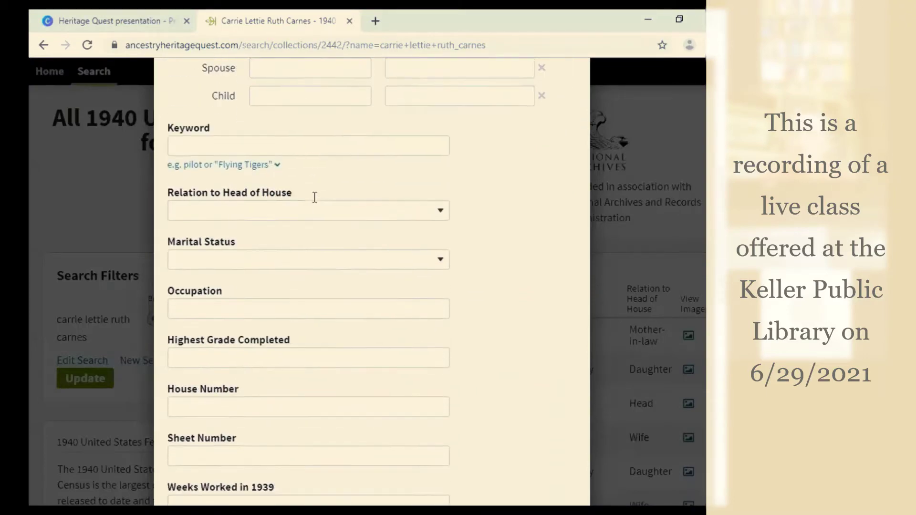
pyautogui.scroll(-10, 315, 203)
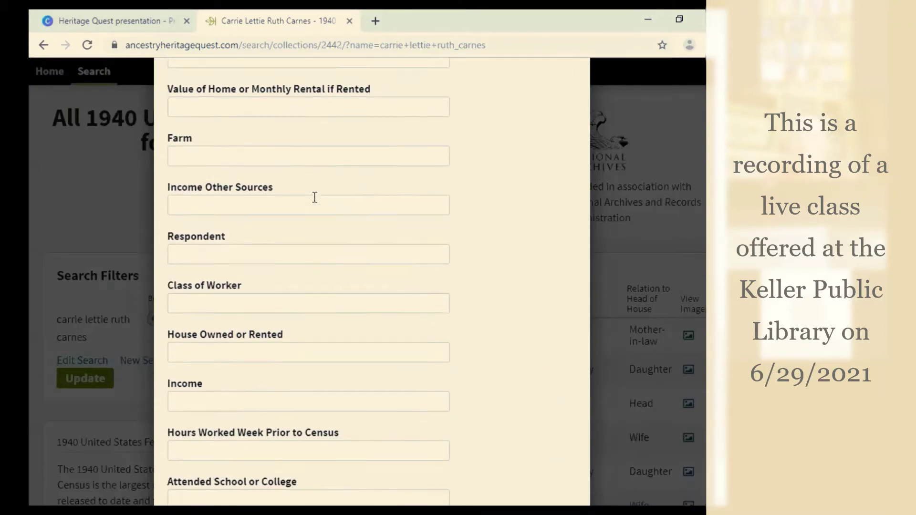
pyautogui.scroll(-2, 315, 200)
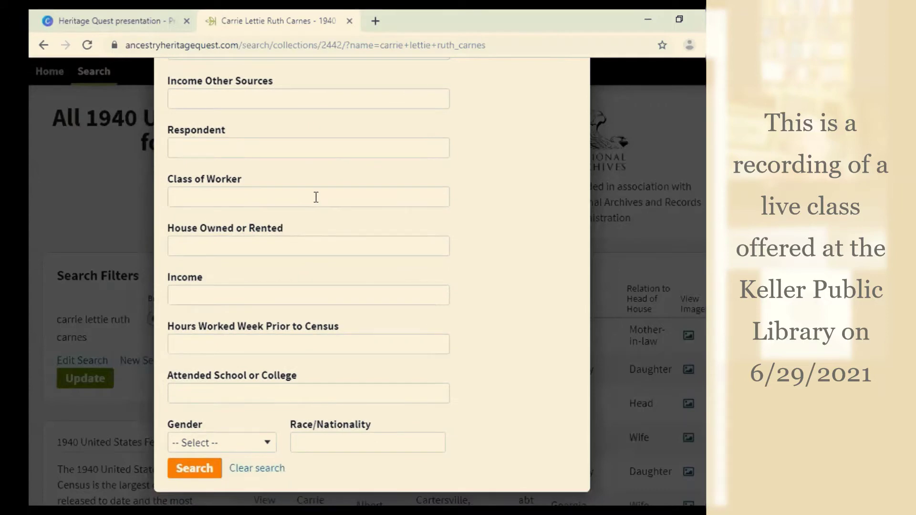
pyautogui.scroll(15, 316, 197)
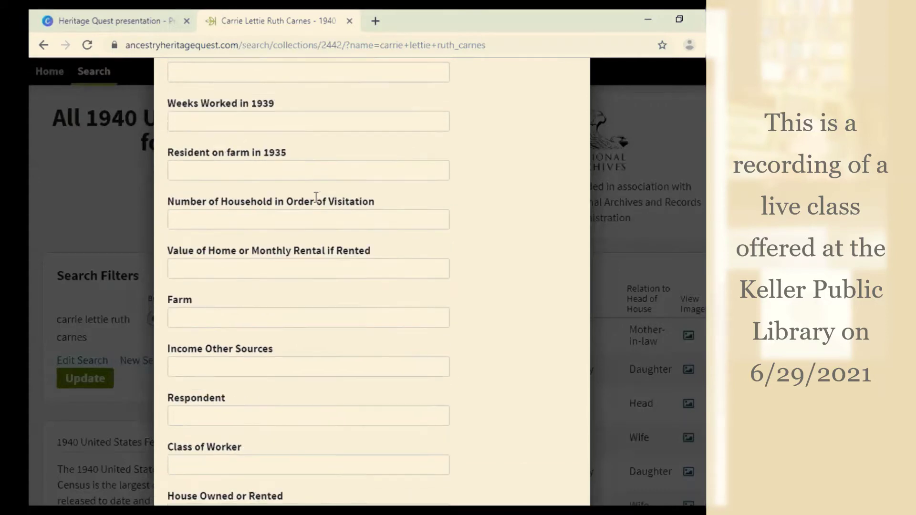
pyautogui.scroll(5, 315, 198)
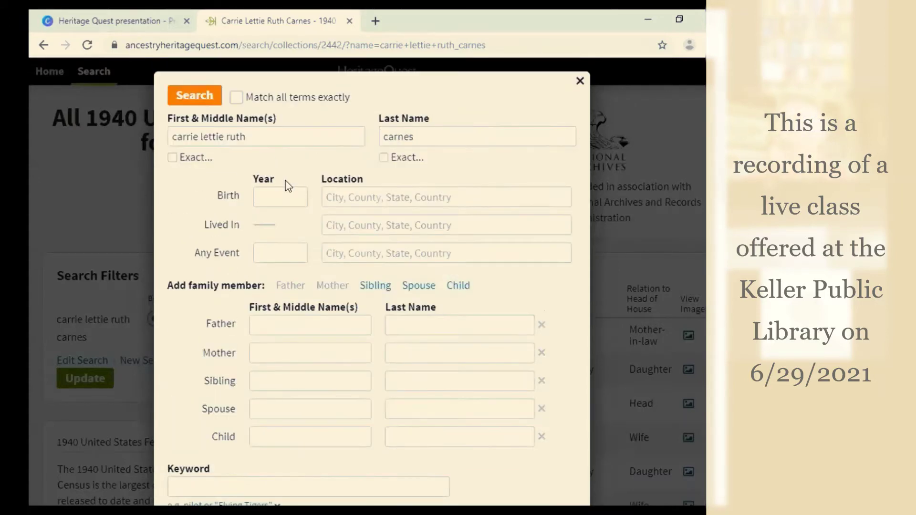
# Enter the ancestor's birth year and set the birth location to Texas, USA.
pyautogui.click(281, 196)
pyautogui.write('1926')
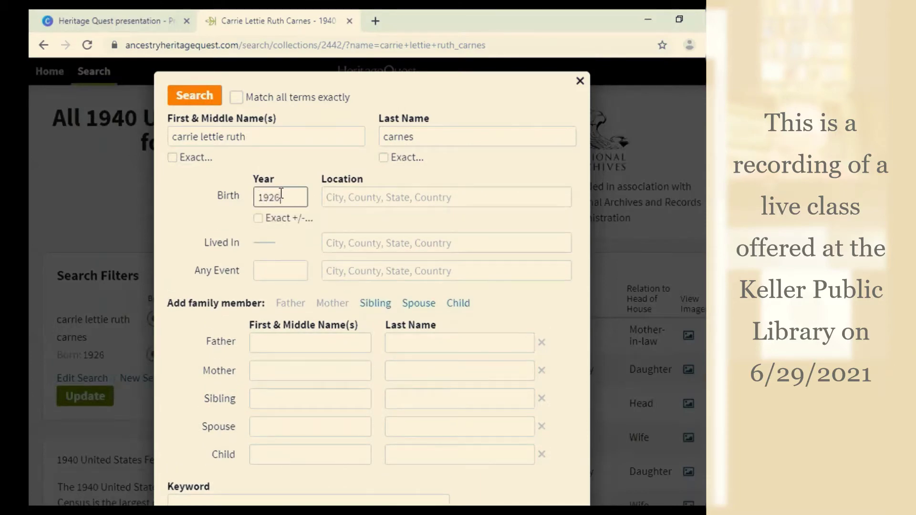
pyautogui.click(352, 195)
pyautogui.write('Te')
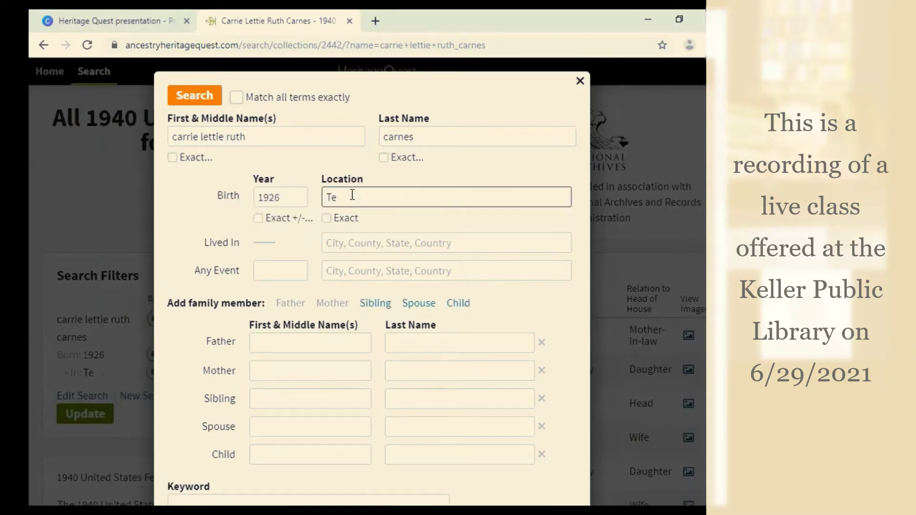
pyautogui.write('xas')
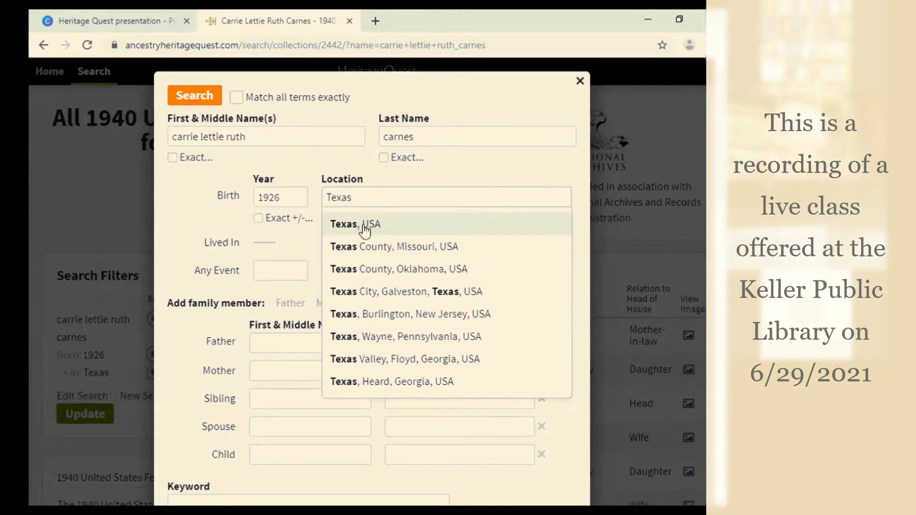
pyautogui.click(365, 230)
# Add the father's first and last names to the family member criteria.
pyautogui.scroll(-3, 265, 286)
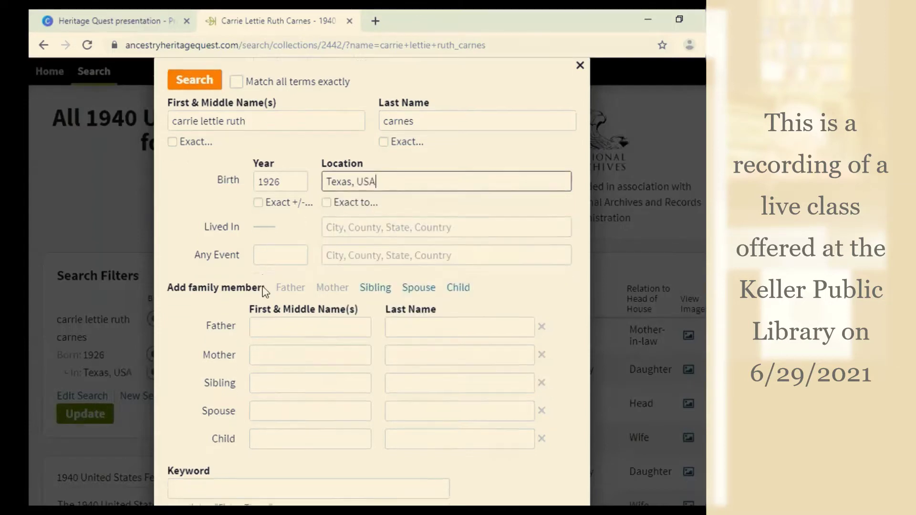
pyautogui.click(266, 207)
pyautogui.write('James')
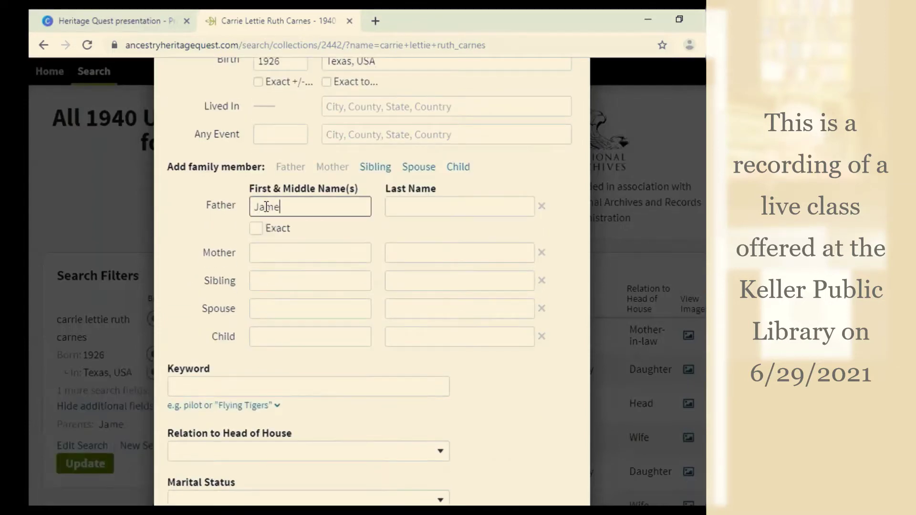
pyautogui.press('Tab')
pyautogui.write('Carnes')
pyautogui.press('Tab')
pyautogui.press('Tab')
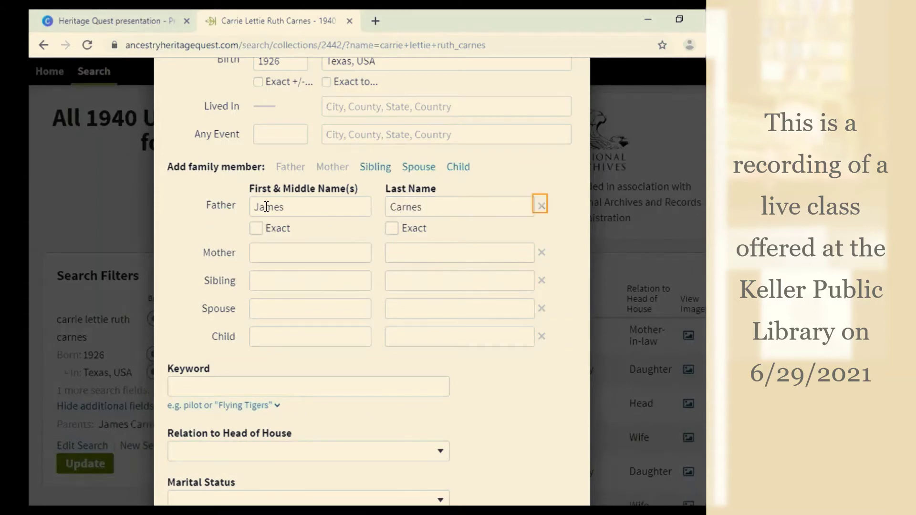
# Add the mother's first and last names to the family member criteria.
pyautogui.press('Tab')
pyautogui.press('Tab')
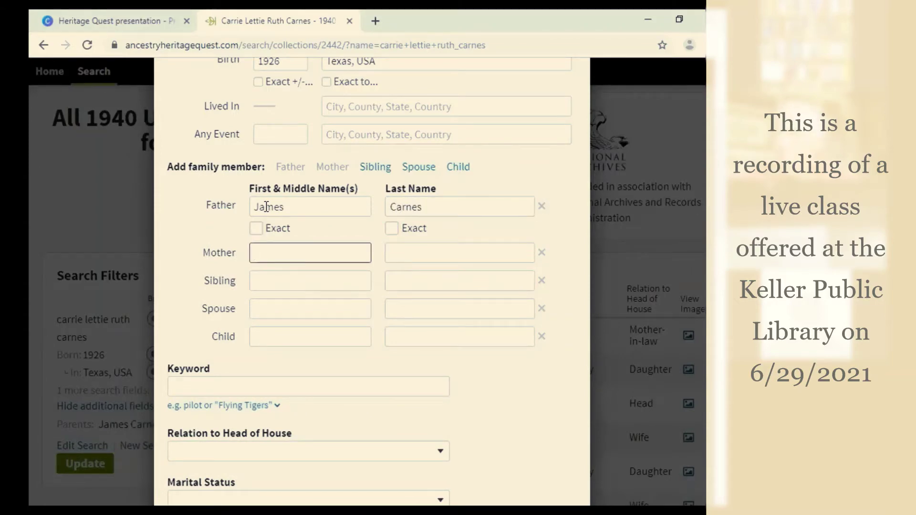
pyautogui.write('Leona')
pyautogui.press('Tab')
pyautogui.write('G')
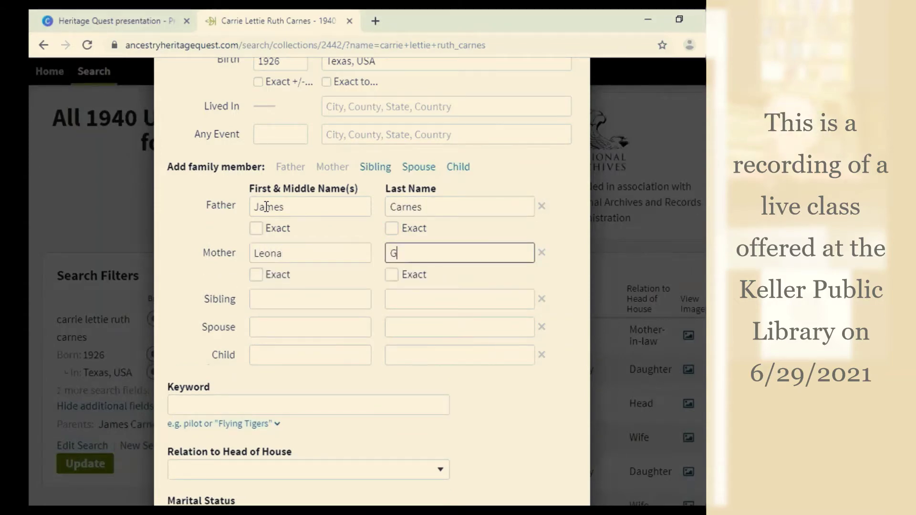
pyautogui.write('oggans')
# Set the relation to head of house to Daughter in the census search criteria.
pyautogui.scroll(-1, 259, 213)
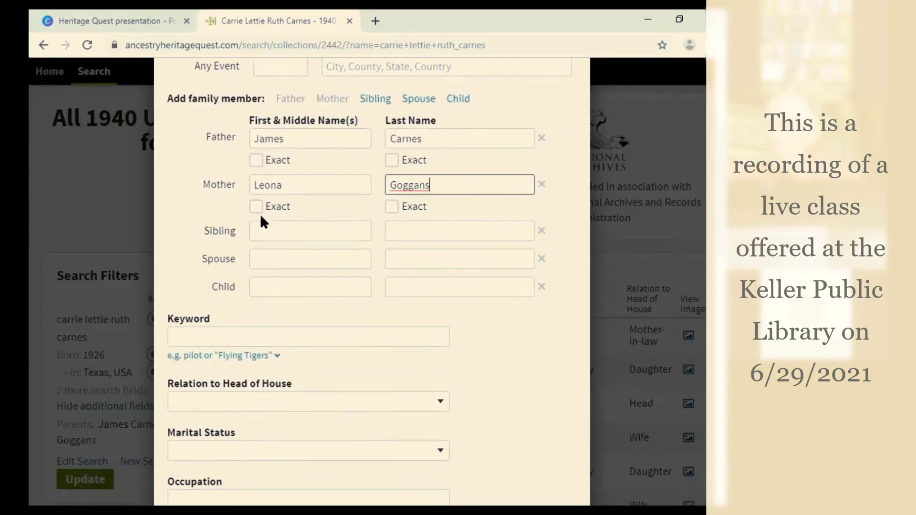
pyautogui.scroll(-2, 256, 245)
pyautogui.scroll(1, 331, 259)
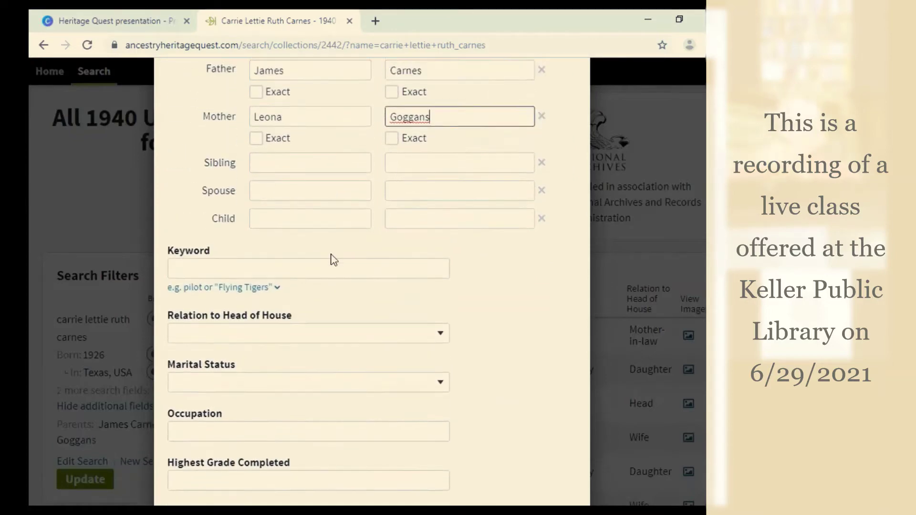
pyautogui.scroll(-2, 332, 260)
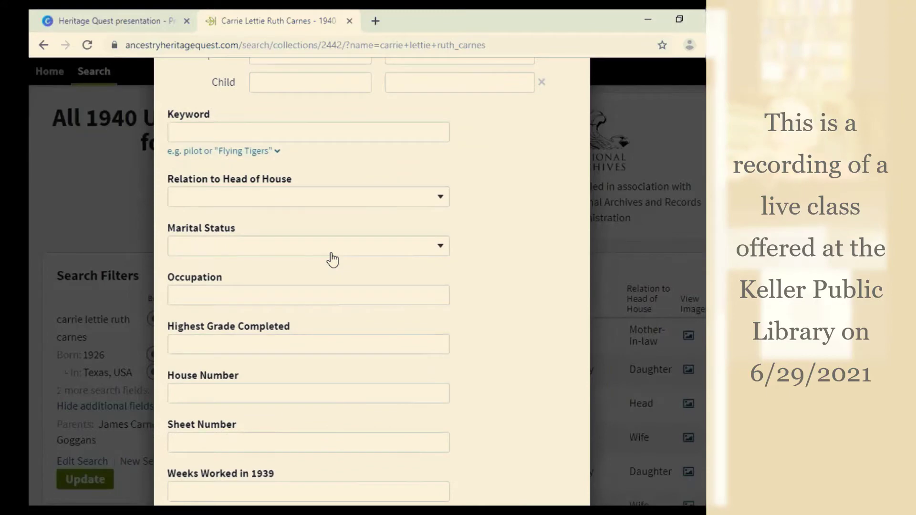
pyautogui.scroll(-1, 333, 260)
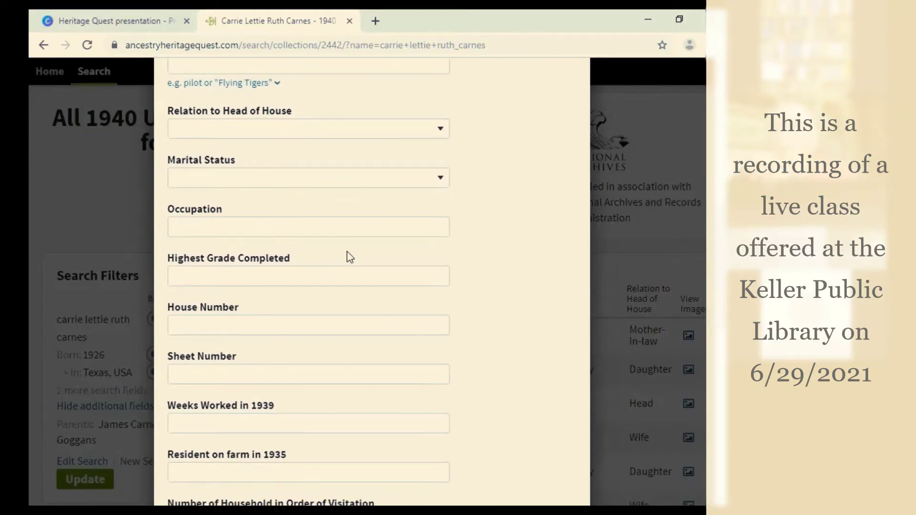
pyautogui.click(194, 130)
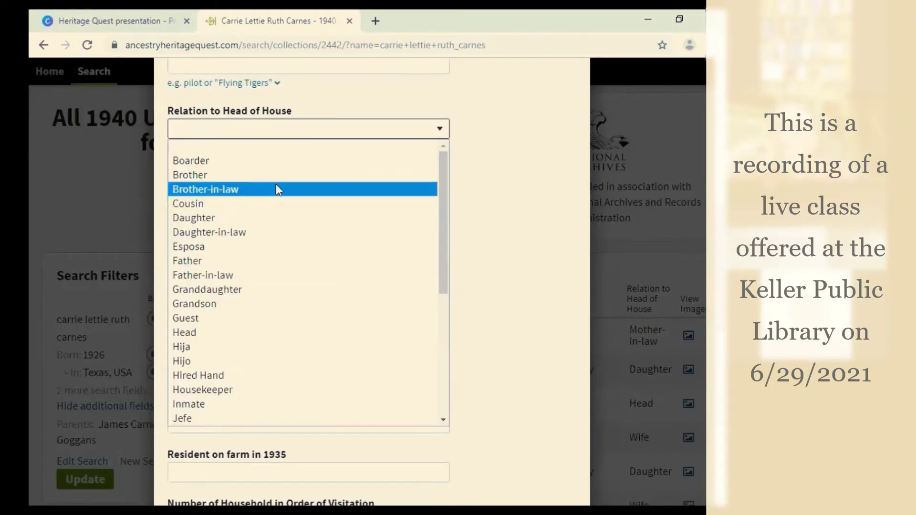
pyautogui.click(248, 218)
# Set the gender to Female and run the refined census search.
pyautogui.scroll(-2, 258, 243)
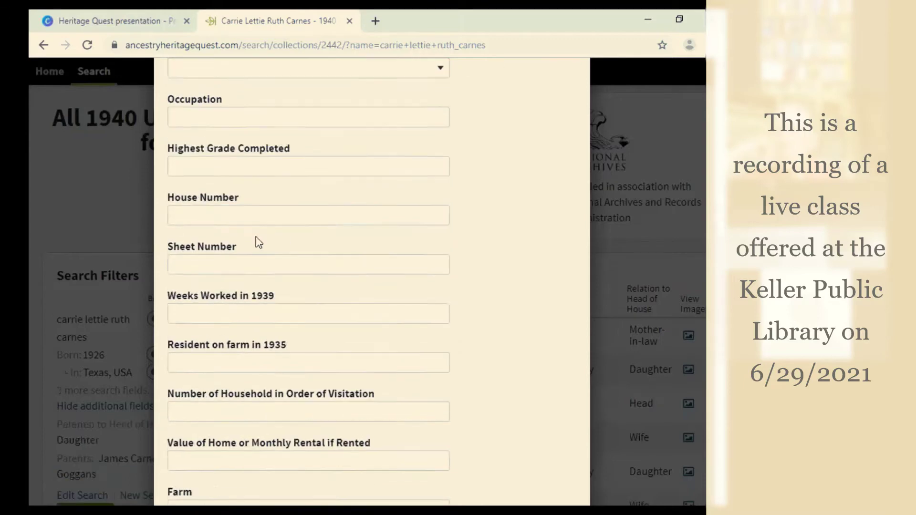
pyautogui.scroll(-9, 258, 242)
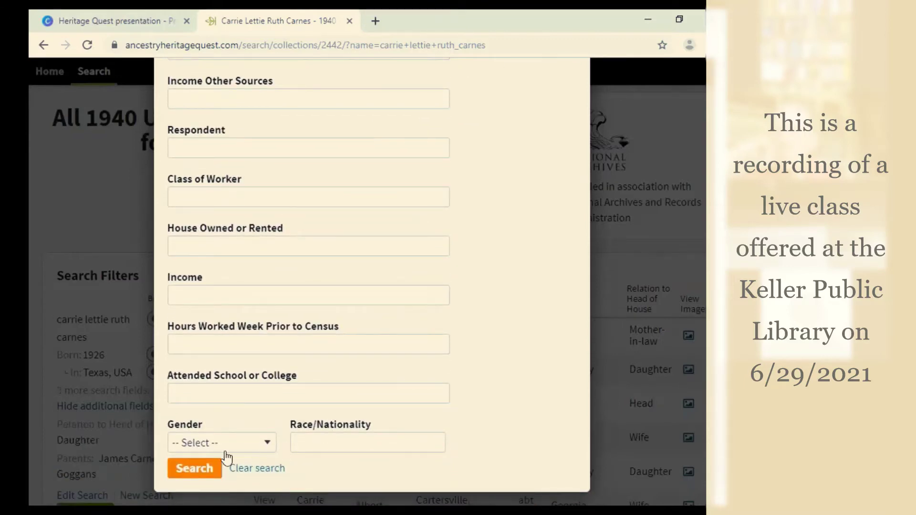
pyautogui.click(220, 445)
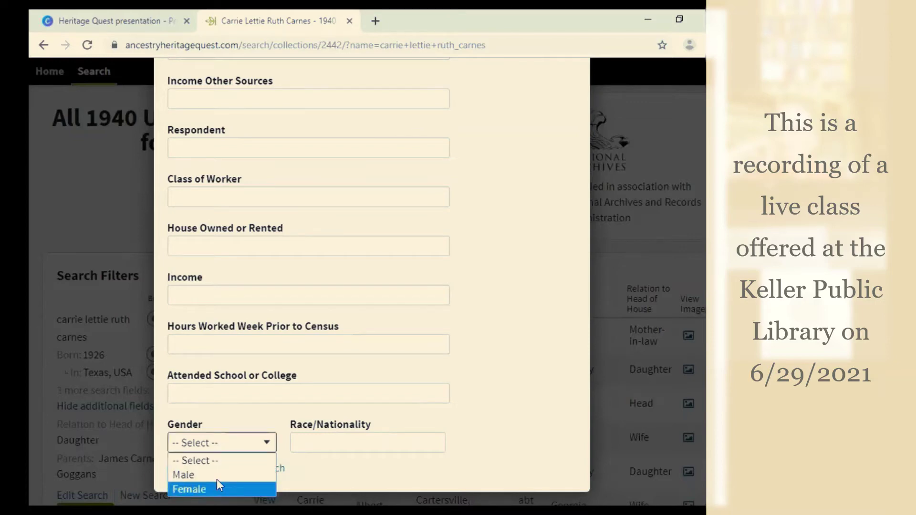
pyautogui.click(218, 486)
pyautogui.click(225, 467)
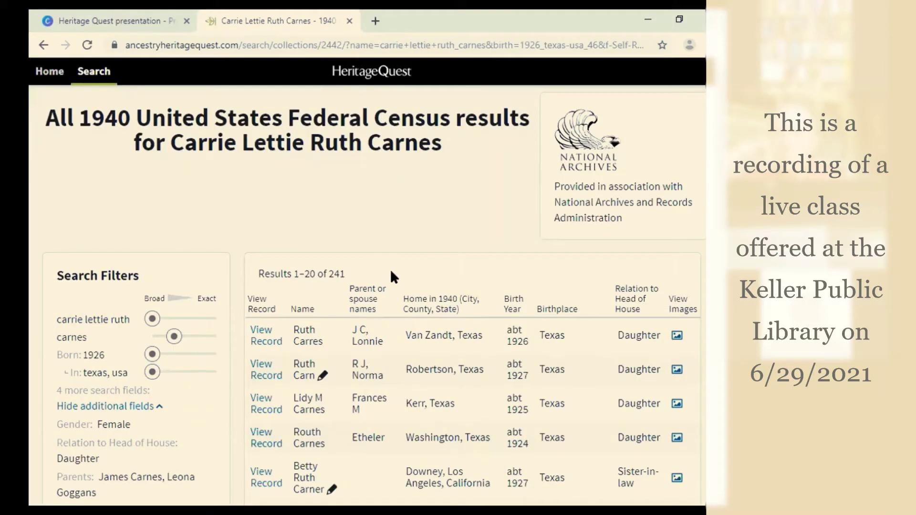
# Review the refined results for names, parents, homes and birth details, previewing the first record and the one with a Cheyenne, Wyoming home.
pyautogui.scroll(-2, 301, 322)
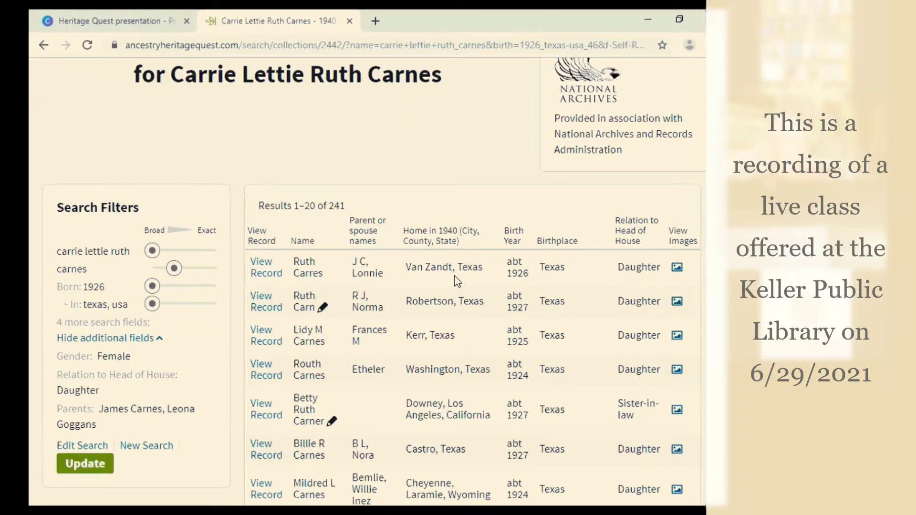
pyautogui.scroll(2, 433, 276)
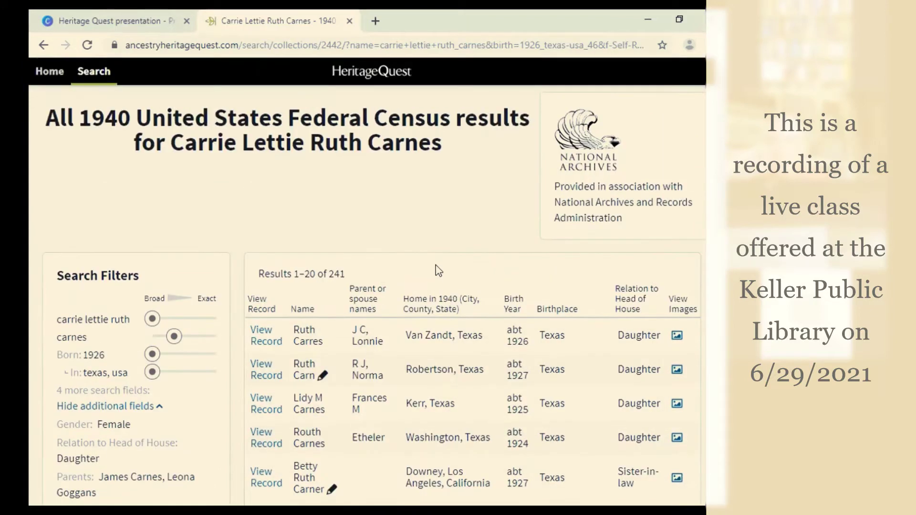
pyautogui.scroll(-2, 444, 267)
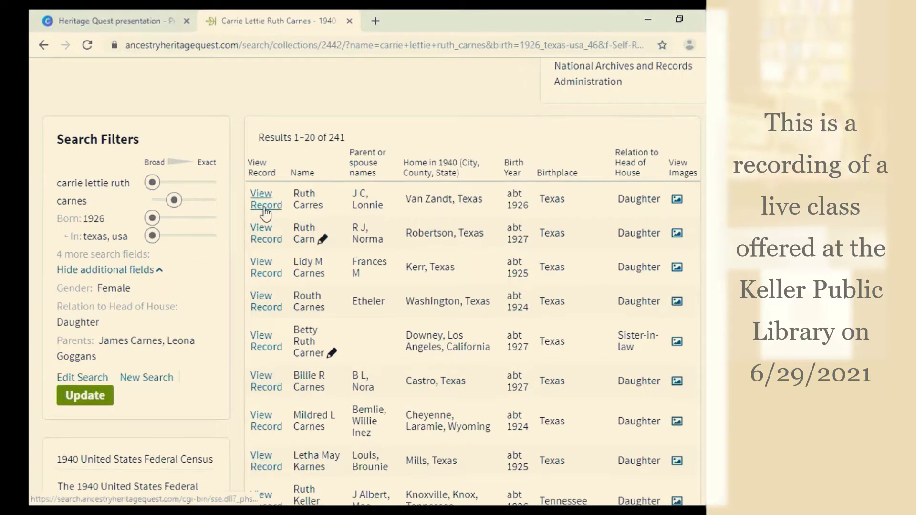
pyautogui.moveTo(267, 212)
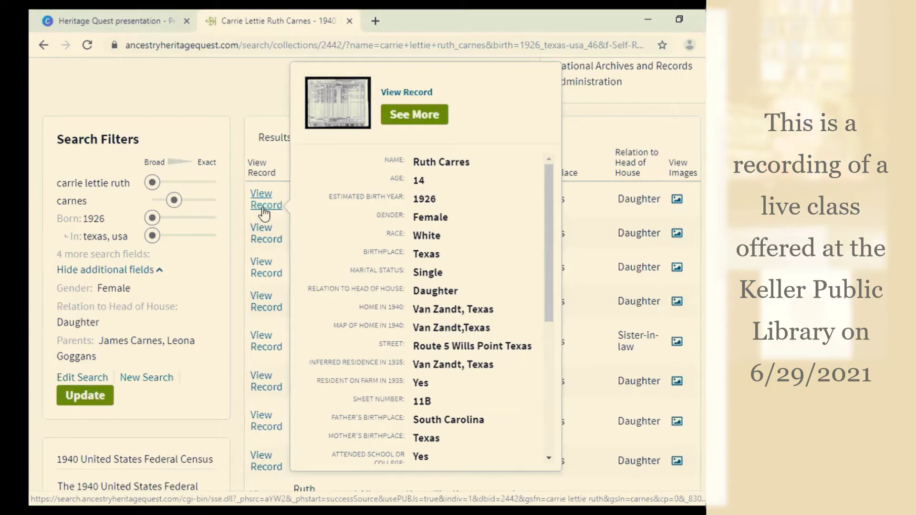
pyautogui.scroll(-2, 499, 462)
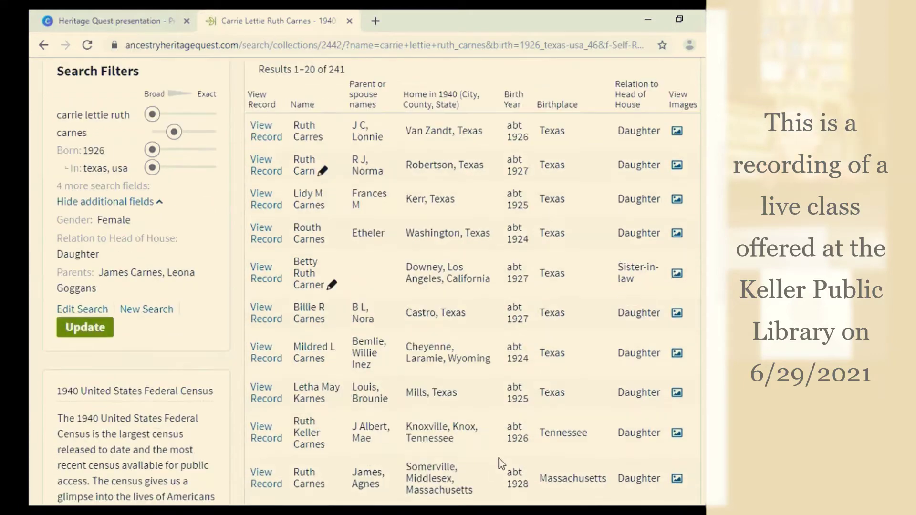
pyautogui.moveTo(262, 352)
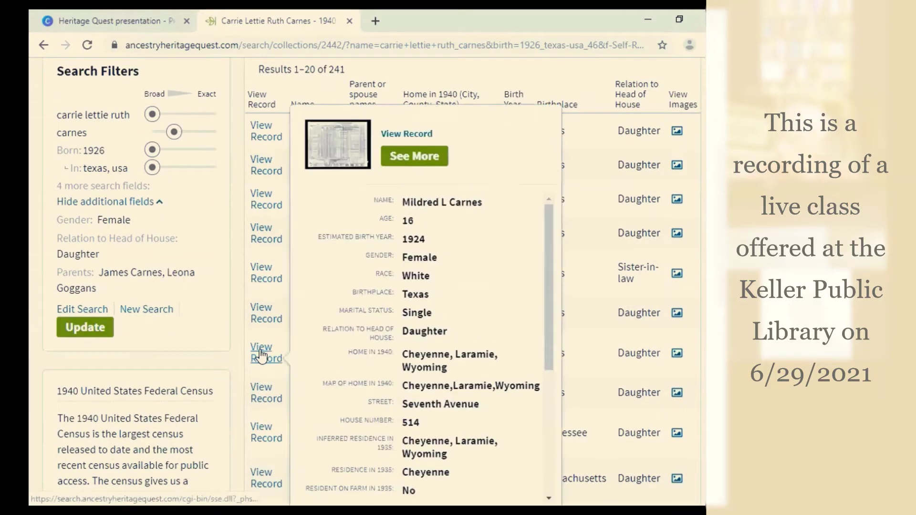
pyautogui.scroll(-3, 407, 360)
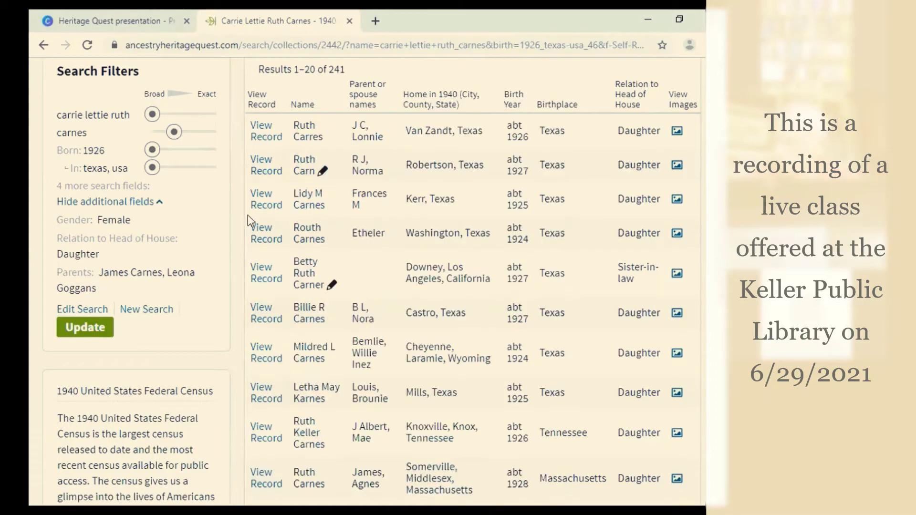
pyautogui.scroll(4, 341, 203)
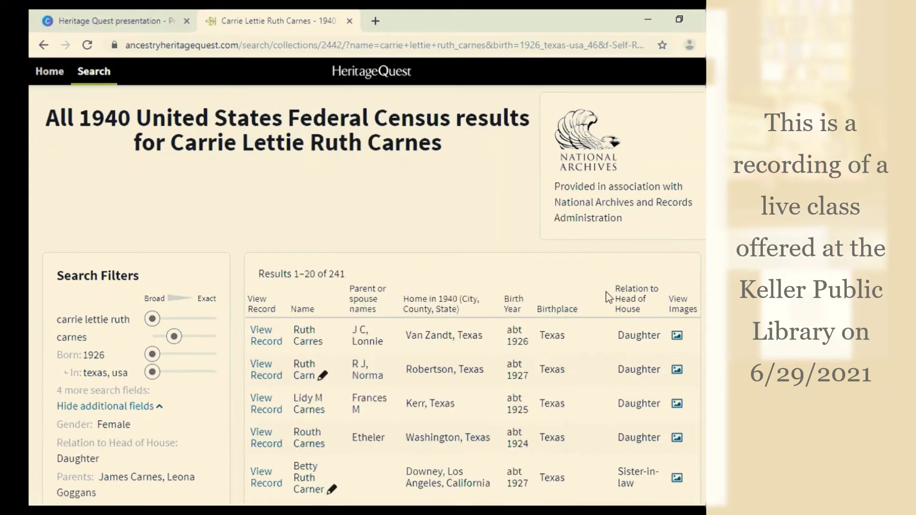
# Open the full record of the first result, from Van Zandt, Texas, and dismiss the survey invitation.
pyautogui.scroll(-3, 507, 298)
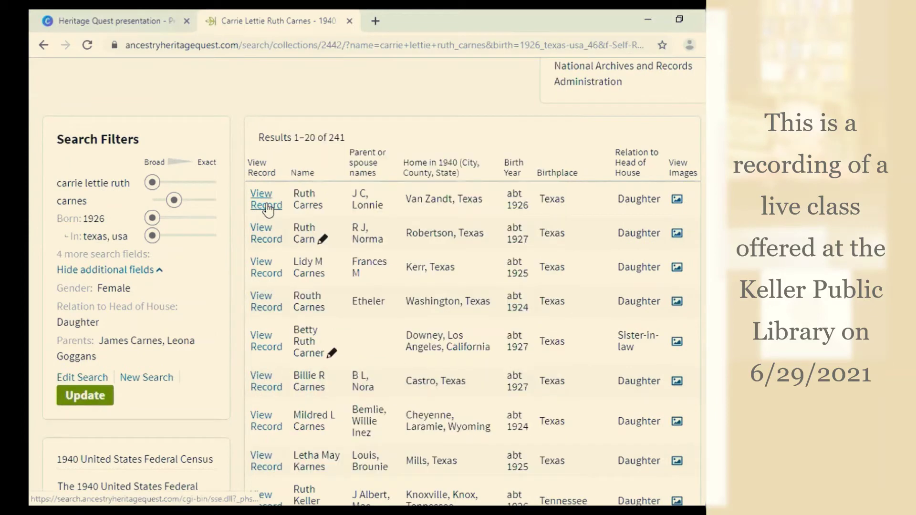
pyautogui.click(267, 206)
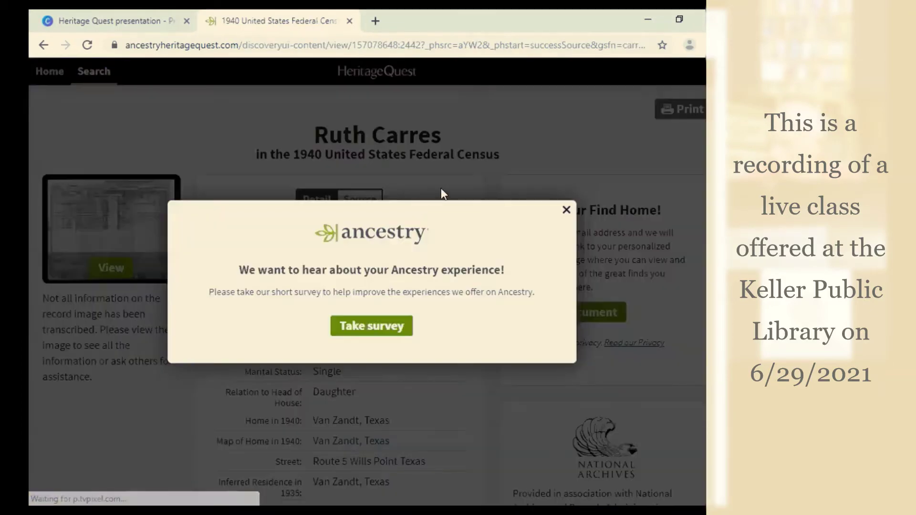
pyautogui.click(566, 210)
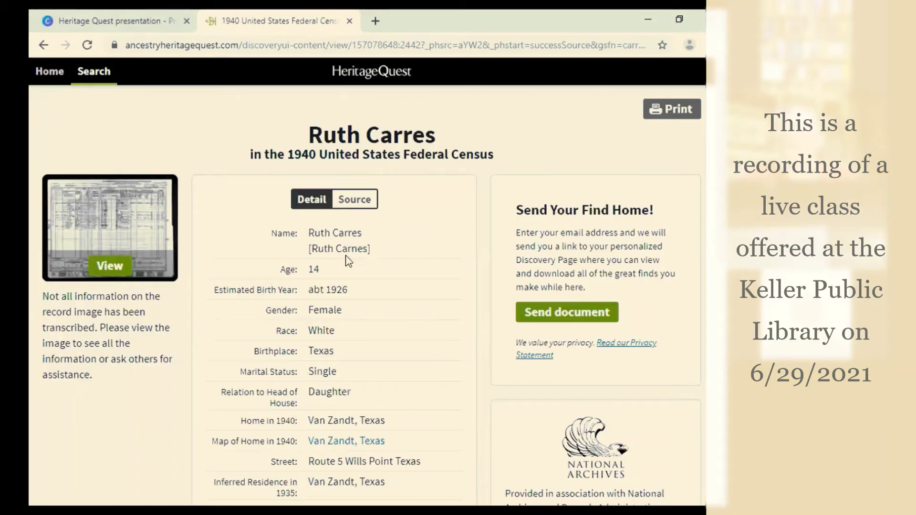
# Examine the record's transcribed details, including residence, parents' birthplaces and education, and its list of household members.
pyautogui.scroll(-2, 353, 274)
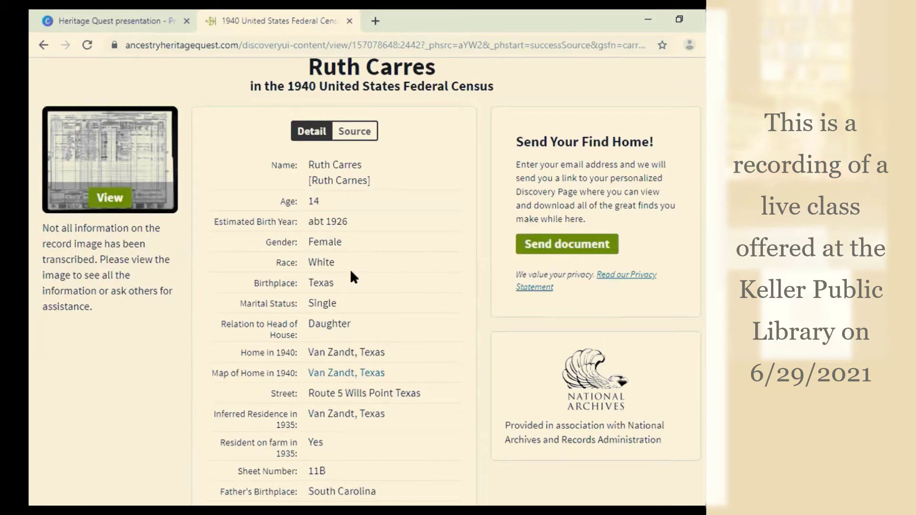
pyautogui.scroll(-6, 353, 274)
pyautogui.scroll(-2, 355, 282)
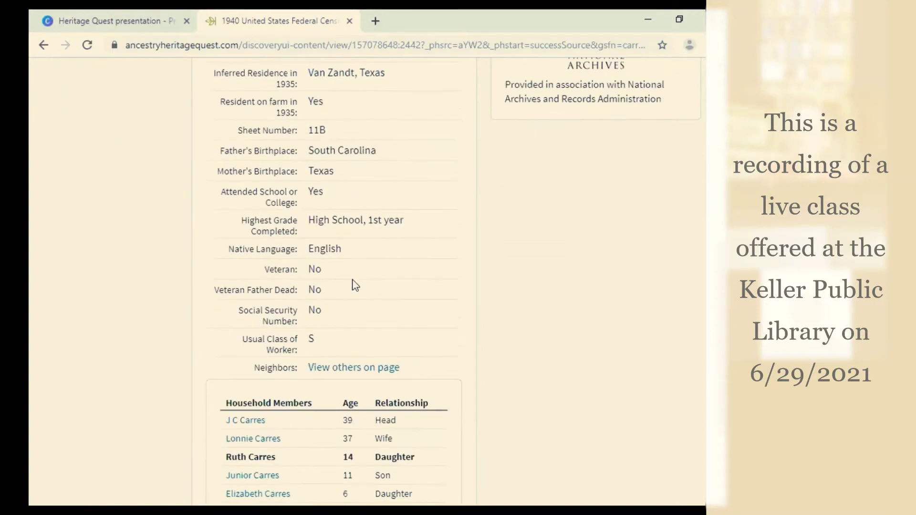
pyautogui.scroll(-1, 355, 284)
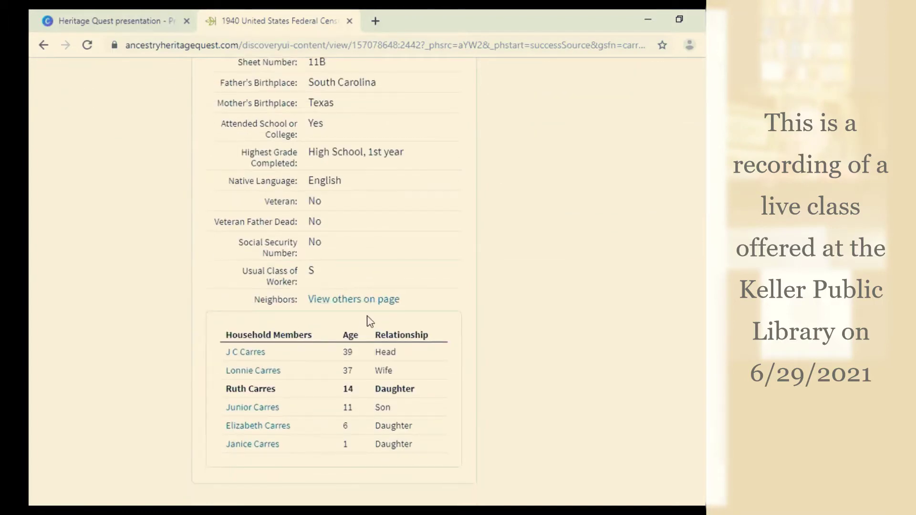
pyautogui.scroll(6, 368, 320)
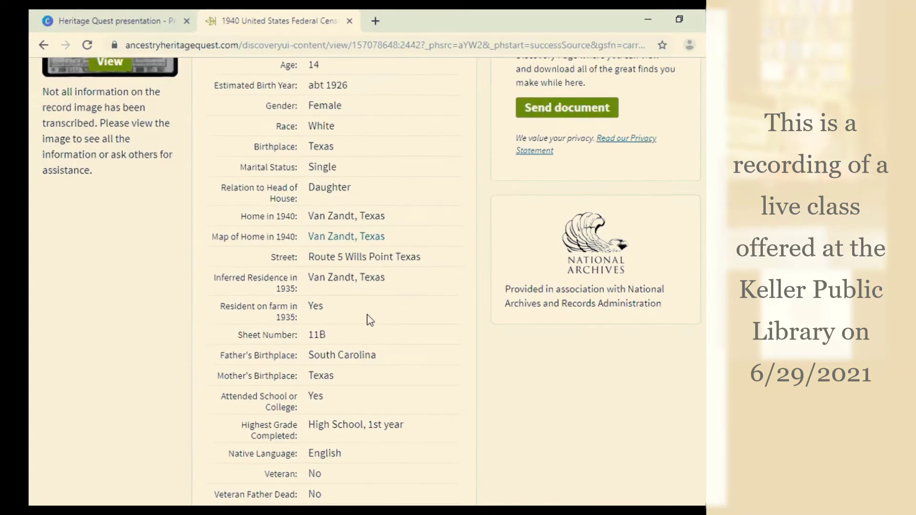
pyautogui.scroll(3, 370, 319)
pyautogui.scroll(-7, 370, 320)
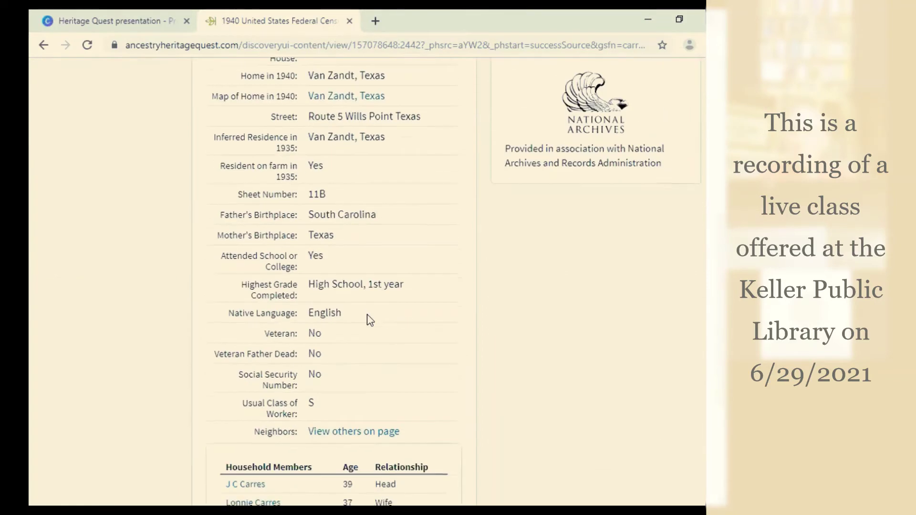
pyautogui.scroll(-4, 370, 319)
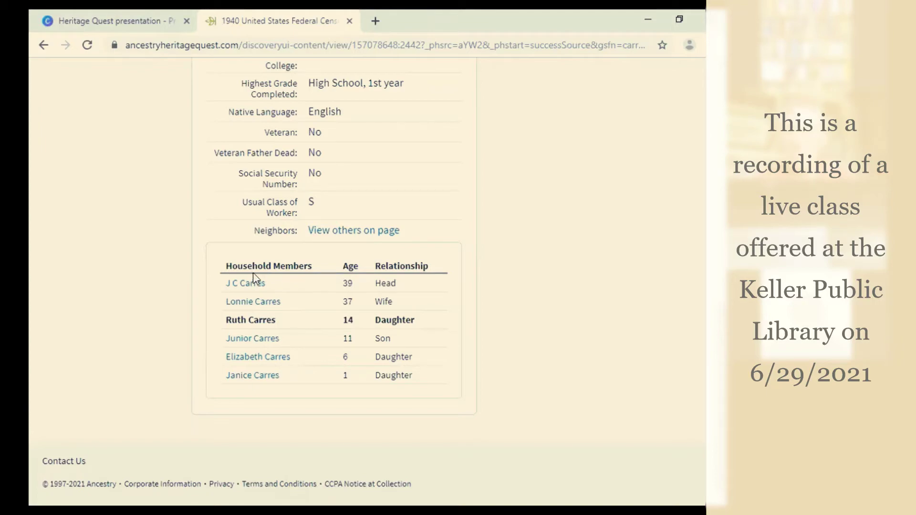
# View the census record of the youngest daughter in the household and return to the ancestor's record.
pyautogui.click(253, 376)
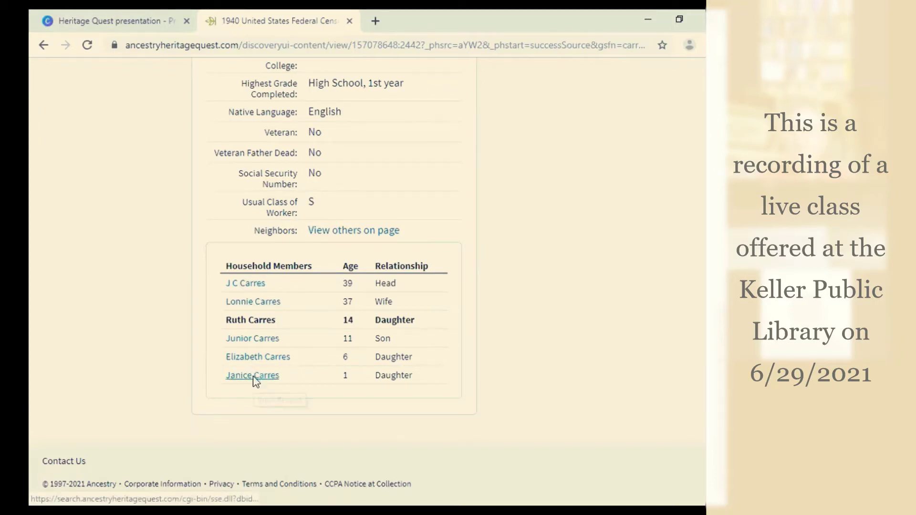
pyautogui.scroll(-4, 256, 380)
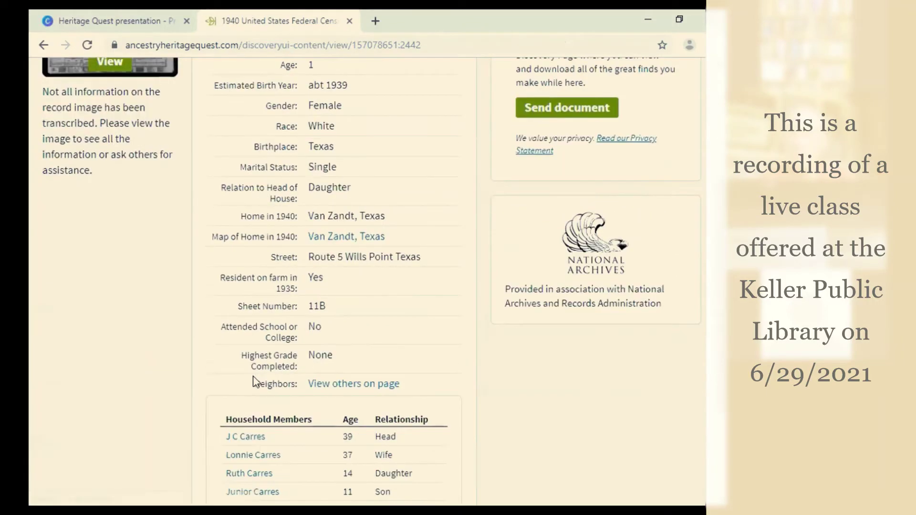
pyautogui.scroll(4, 390, 351)
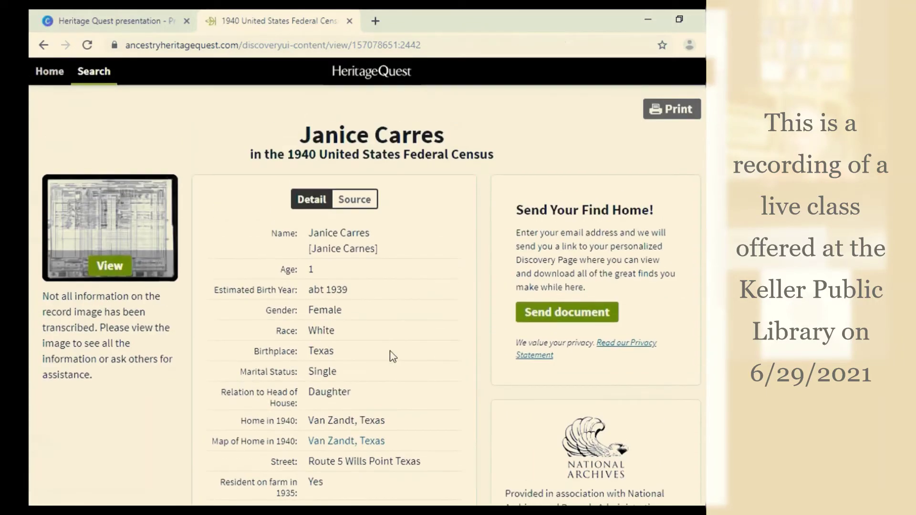
pyautogui.click(43, 45)
pyautogui.scroll(5, 357, 403)
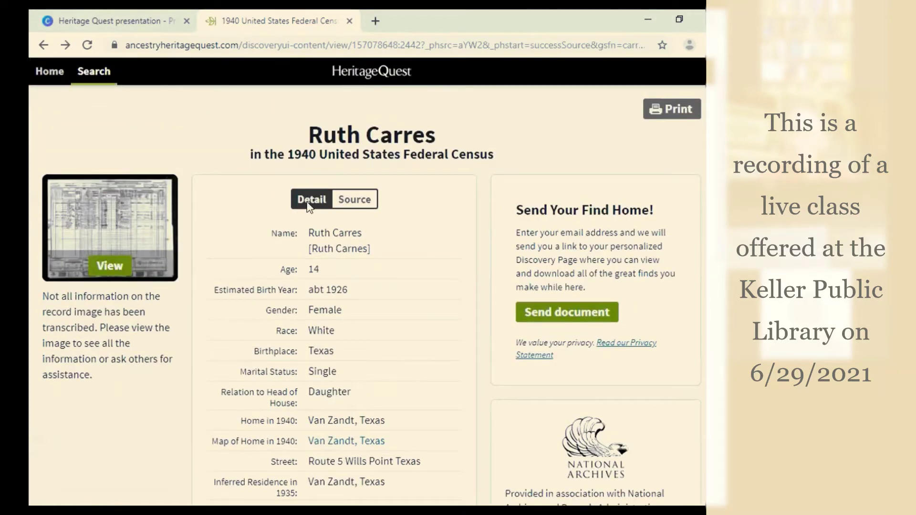
# Read the record's source citation and description, and return to its detail view.
pyautogui.click(345, 206)
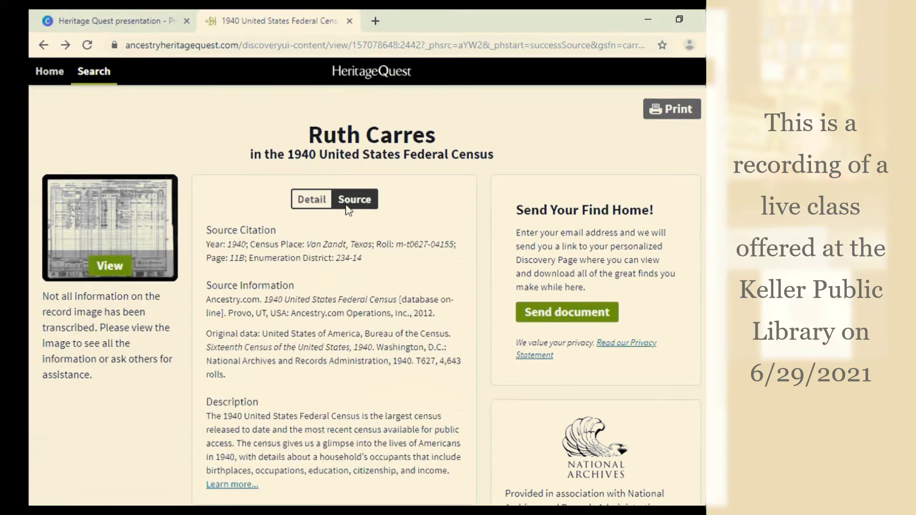
pyautogui.scroll(-3, 318, 286)
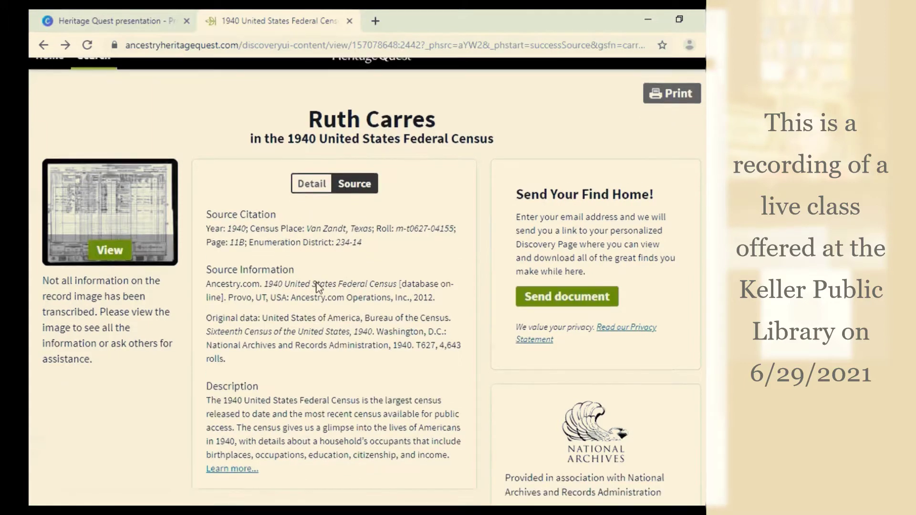
pyautogui.scroll(3, 329, 272)
pyautogui.click(305, 200)
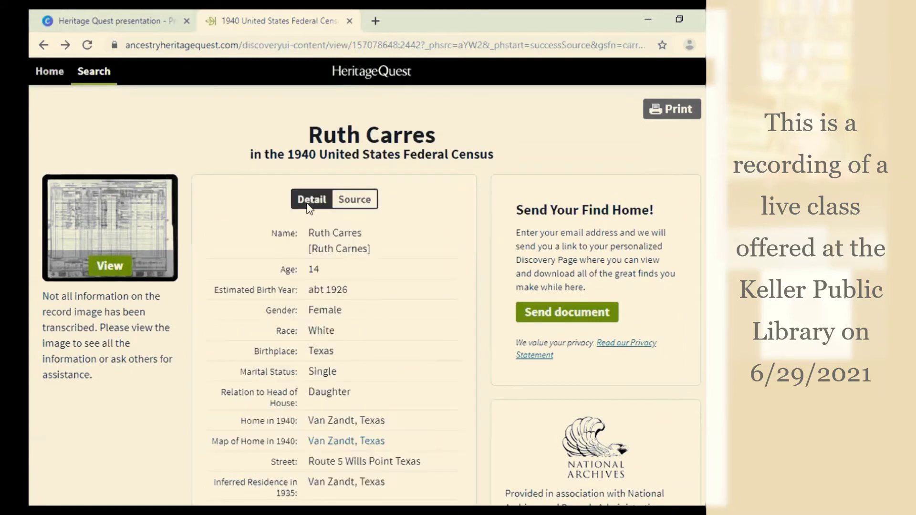
# Send the census record home by email, filling in the recipient's email address.
pyautogui.click(558, 315)
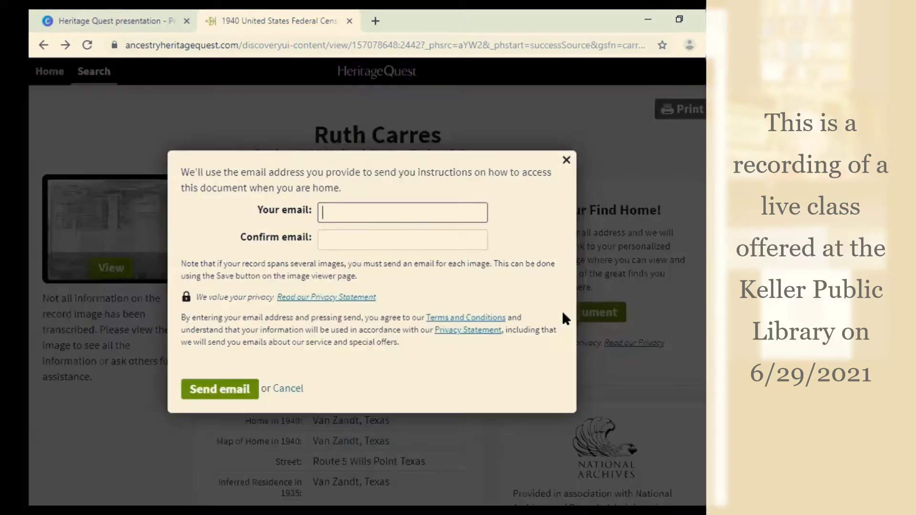
pyautogui.write('aflou')
pyautogui.click(568, 156)
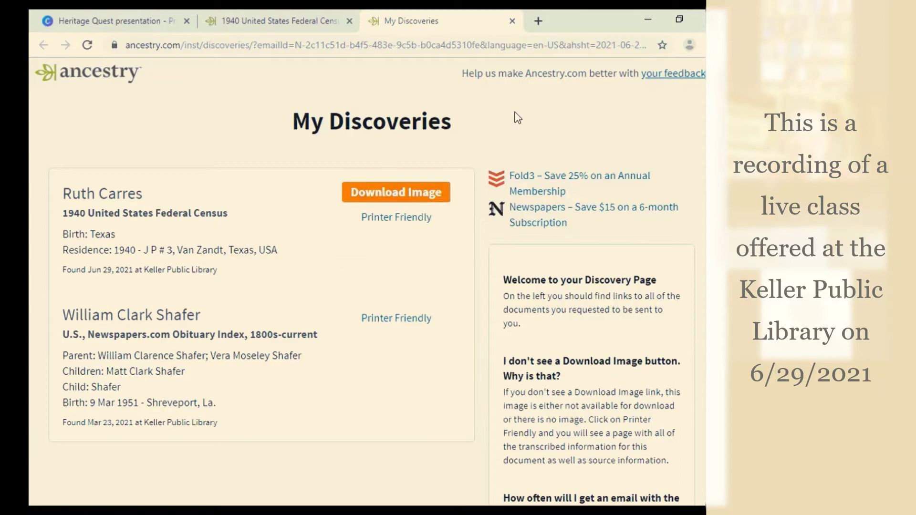
# Close the discoveries page, open the original 1940 census image from the record and examine the ancestor's highlighted household up close.
pyautogui.click(512, 21)
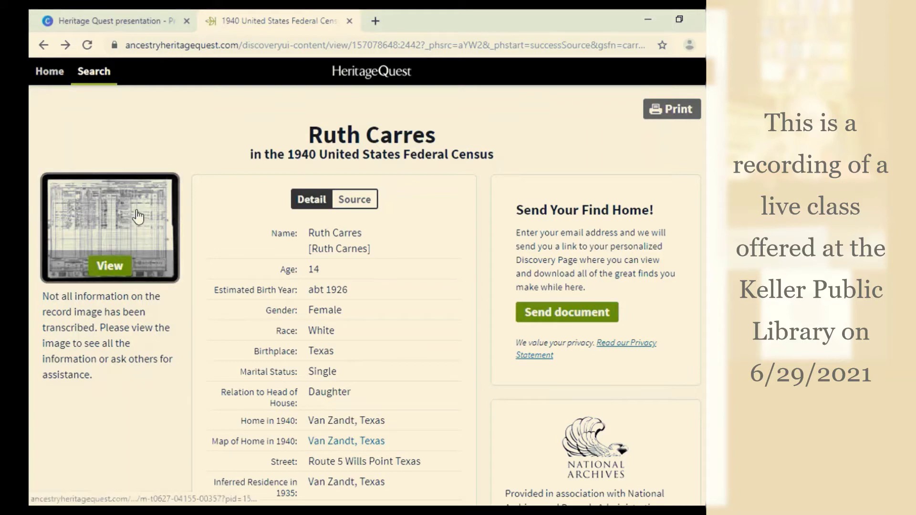
pyautogui.click(105, 269)
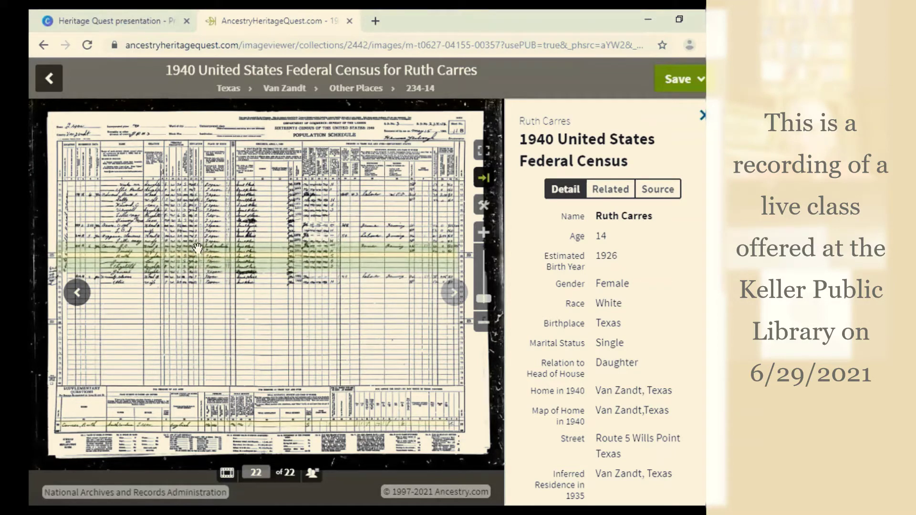
pyautogui.moveTo(198, 247)
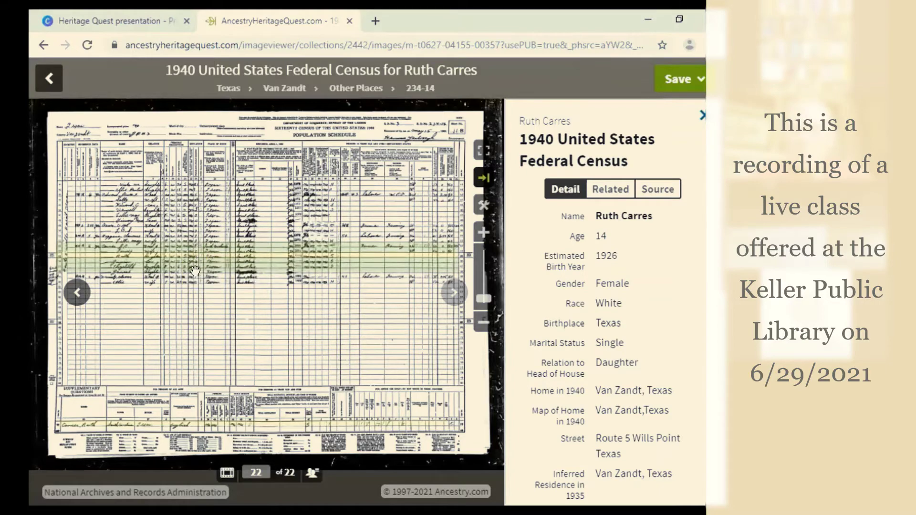
pyautogui.scroll(3, 195, 271)
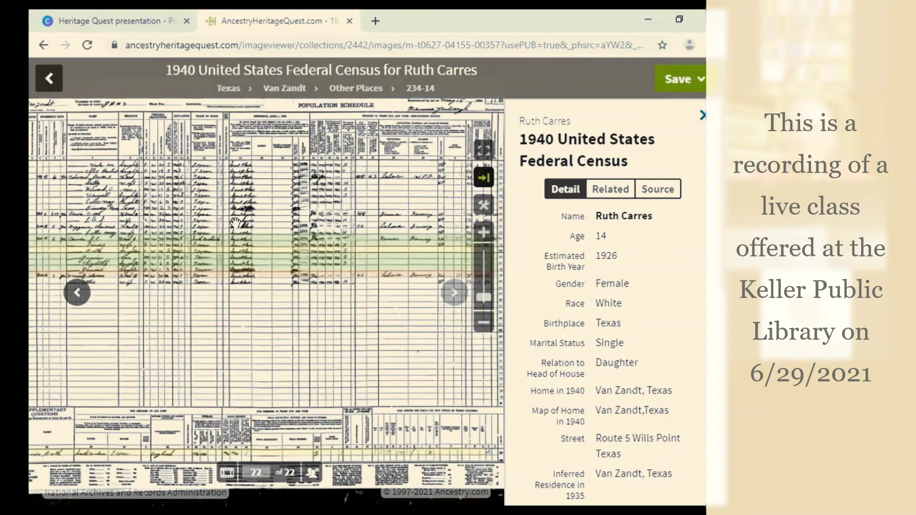
pyautogui.scroll(5, 236, 222)
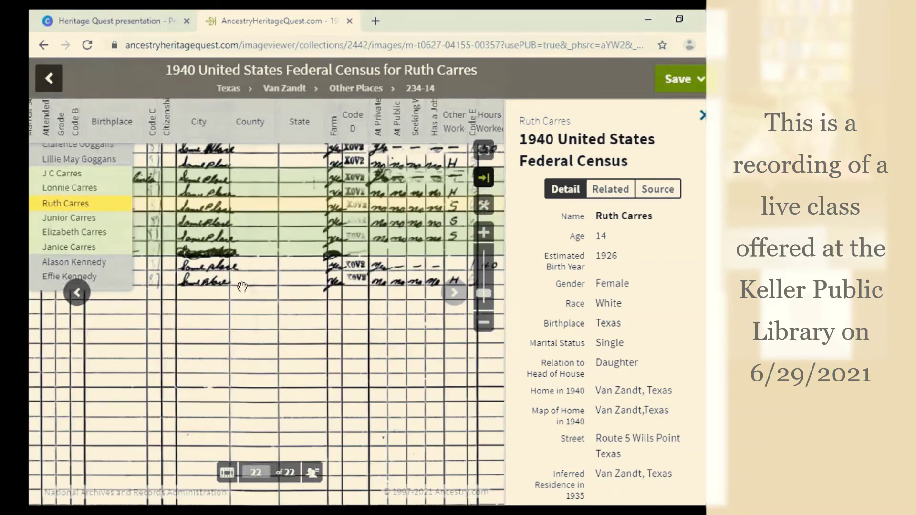
pyautogui.scroll(2, 242, 286)
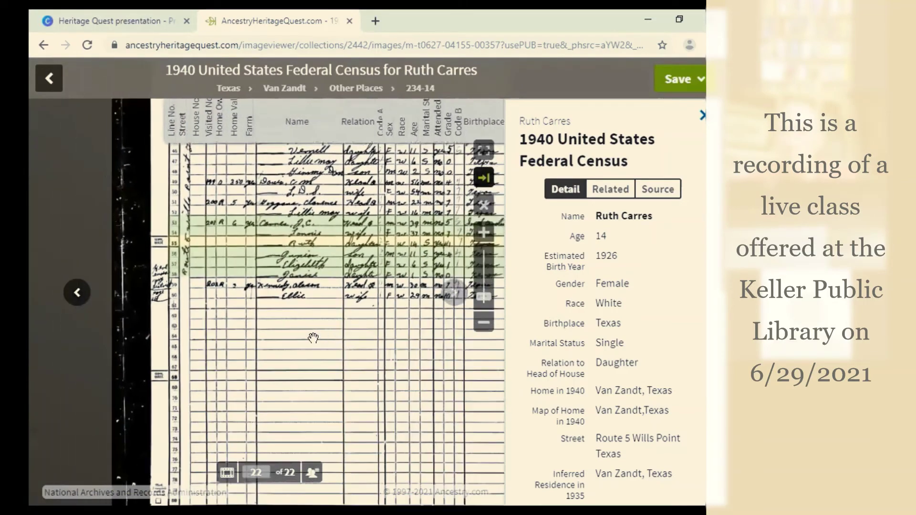
# Examine the supplementary questions at the foot of the census sheet and the household's handwritten entries.
pyautogui.moveTo(313, 337); pyautogui.dragTo(241, 306)
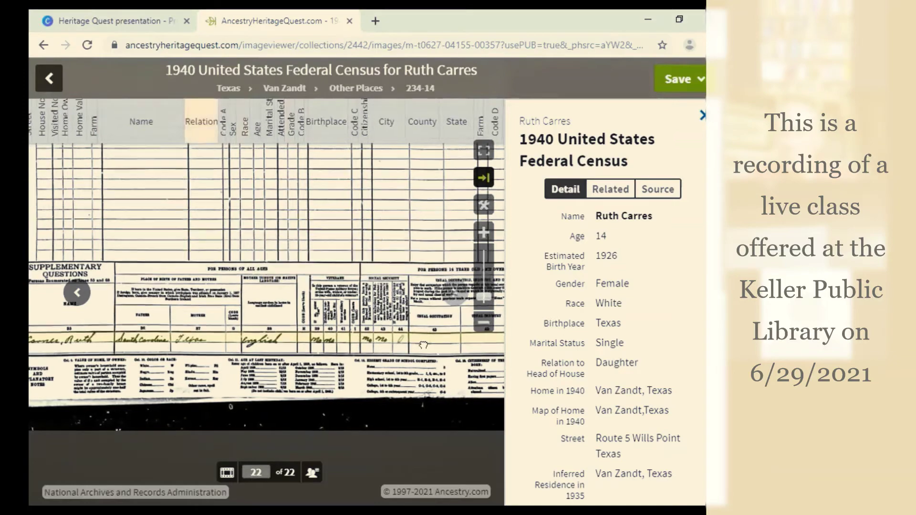
pyautogui.moveTo(194, 294); pyautogui.dragTo(360, 231)
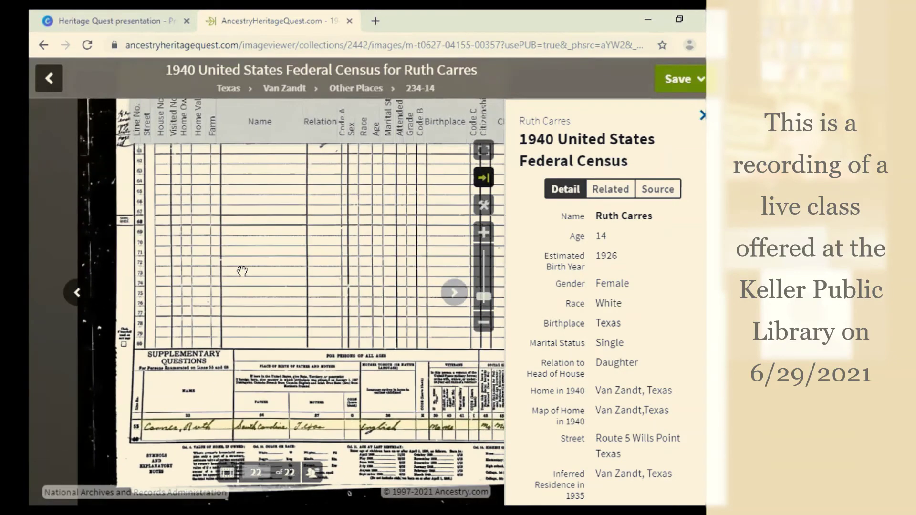
pyautogui.scroll(-2, 241, 271)
pyautogui.moveTo(227, 297); pyautogui.dragTo(172, 376)
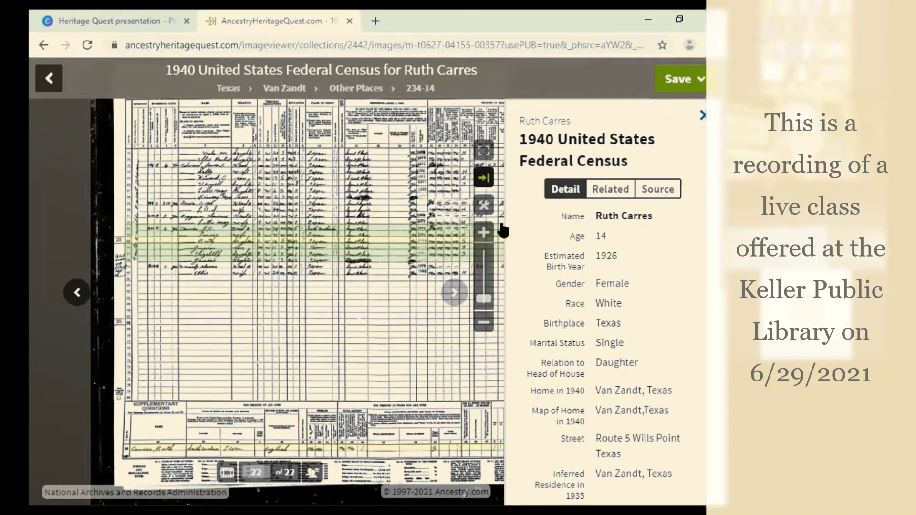
pyautogui.scroll(2, 260, 272)
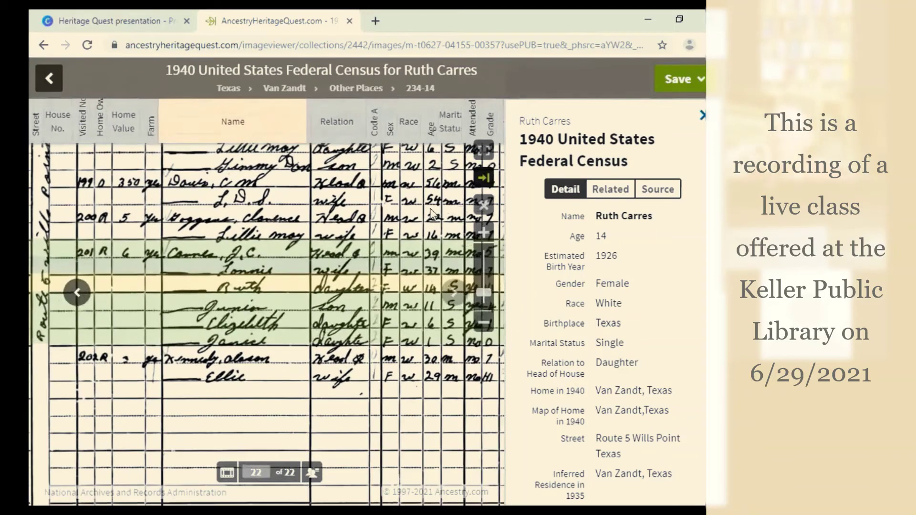
pyautogui.scroll(-3, 430, 208)
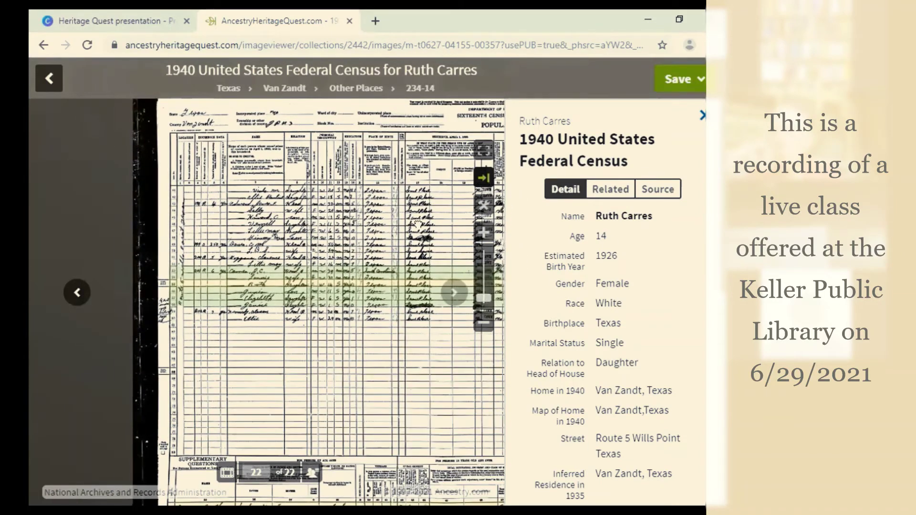
# Hide the transcribed details beside the census image and try the full-screen view.
pyautogui.click(483, 177)
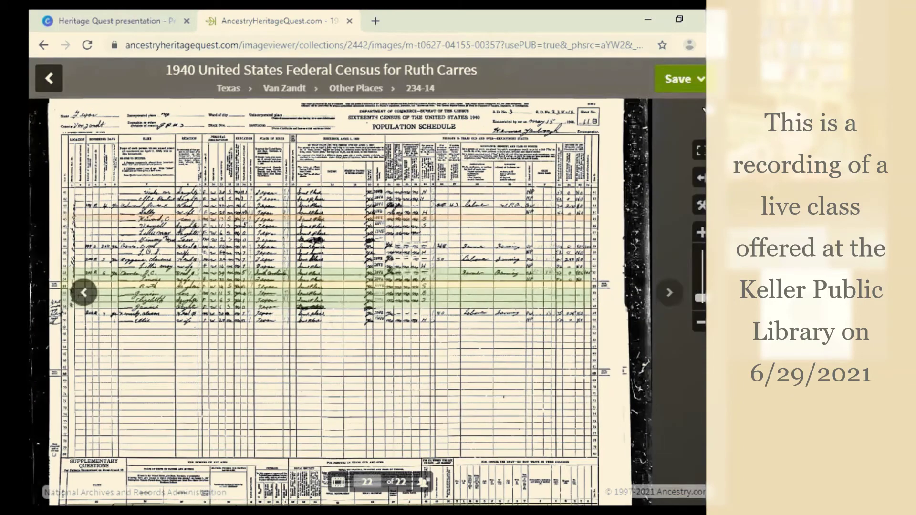
pyautogui.click(700, 151)
pyautogui.press('Escape')
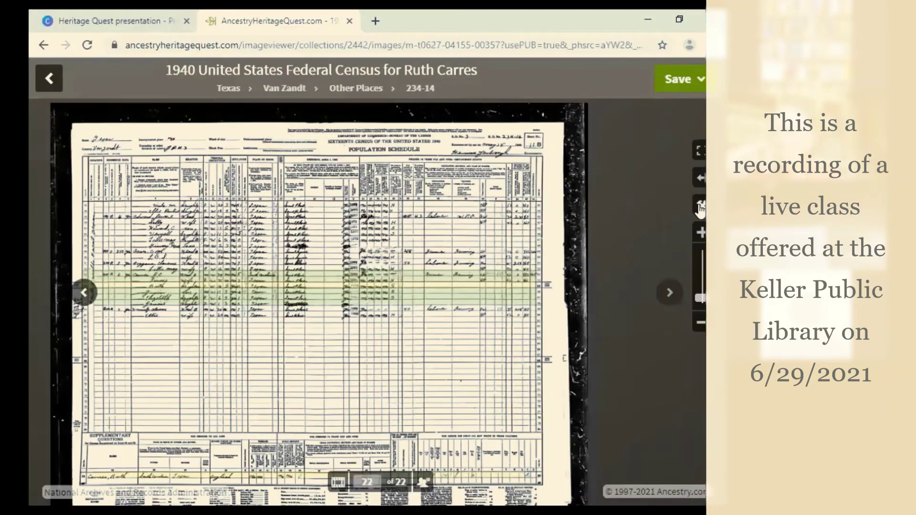
# Invert the colors of the census image and restore the original colors.
pyautogui.click(700, 206)
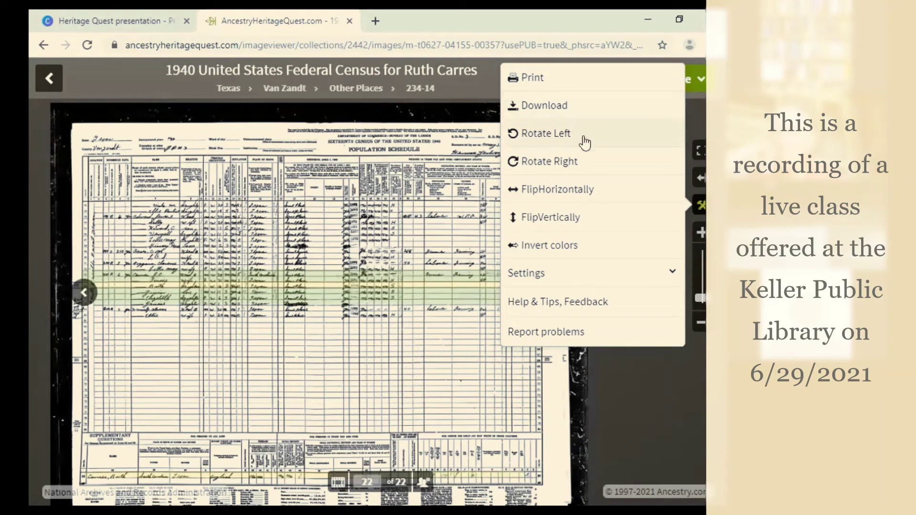
pyautogui.click(554, 247)
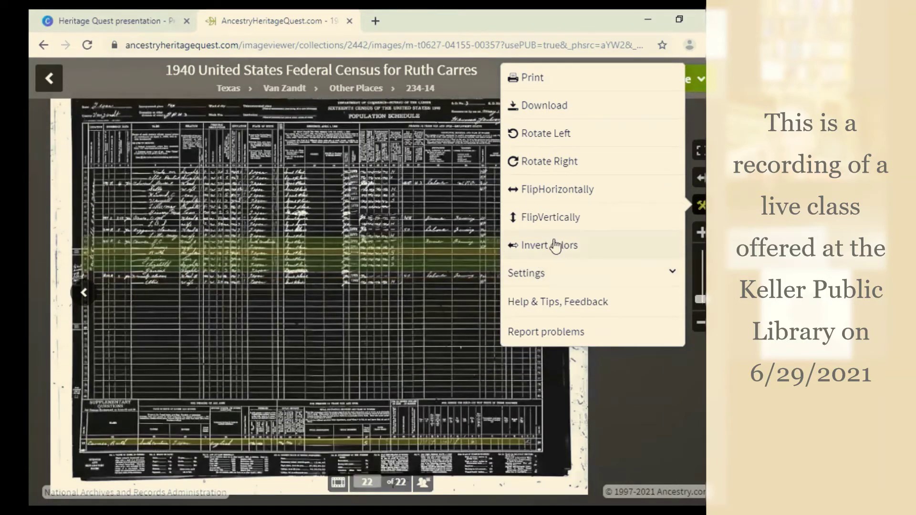
pyautogui.click(558, 249)
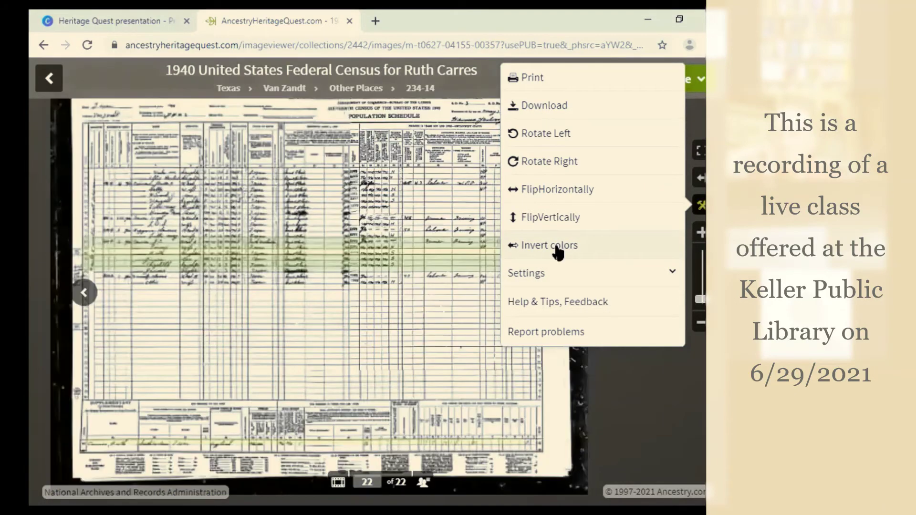
# Review the image viewer's display settings, such as Highlight Households and Mouse Wheel to Zoom, and leave the census image.
pyautogui.click(547, 280)
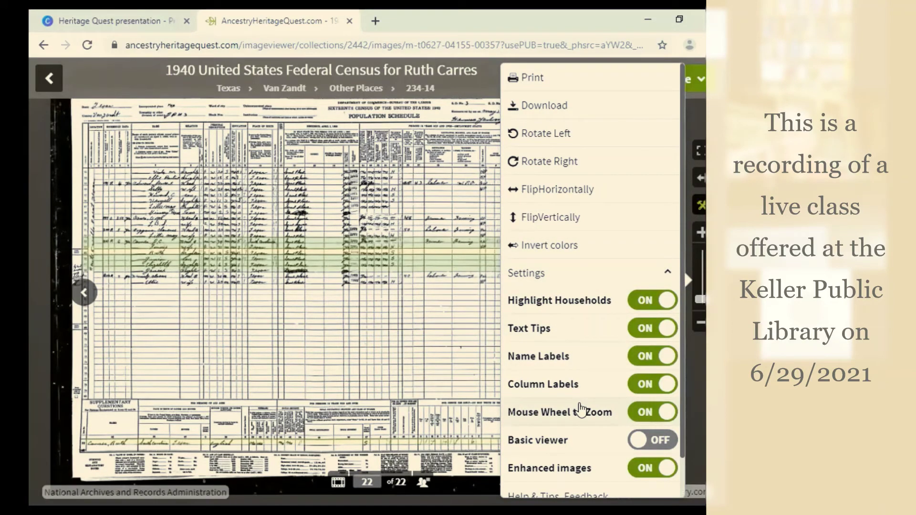
pyautogui.scroll(-1, 579, 410)
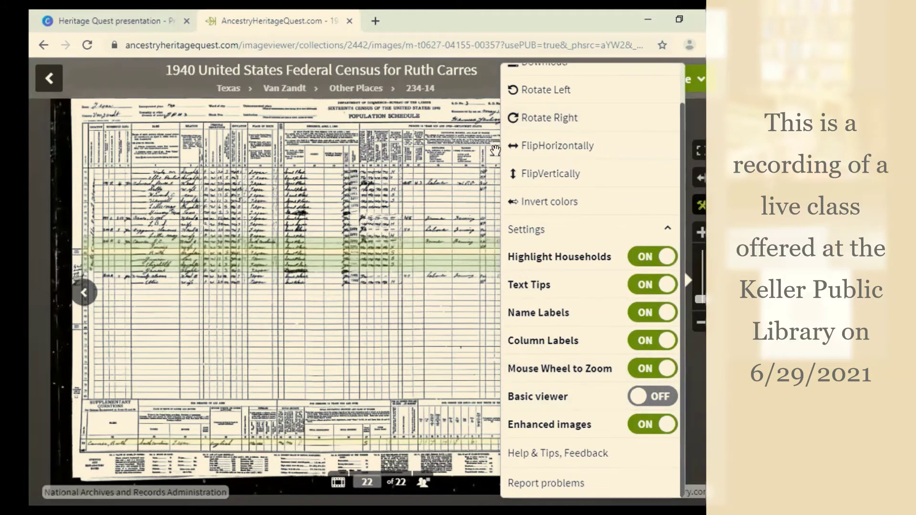
pyautogui.scroll(1, 495, 151)
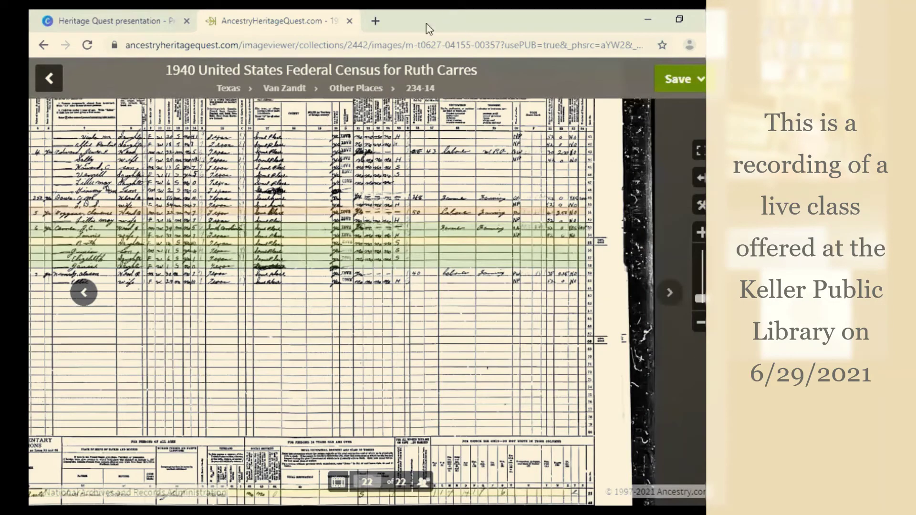
pyautogui.click(49, 80)
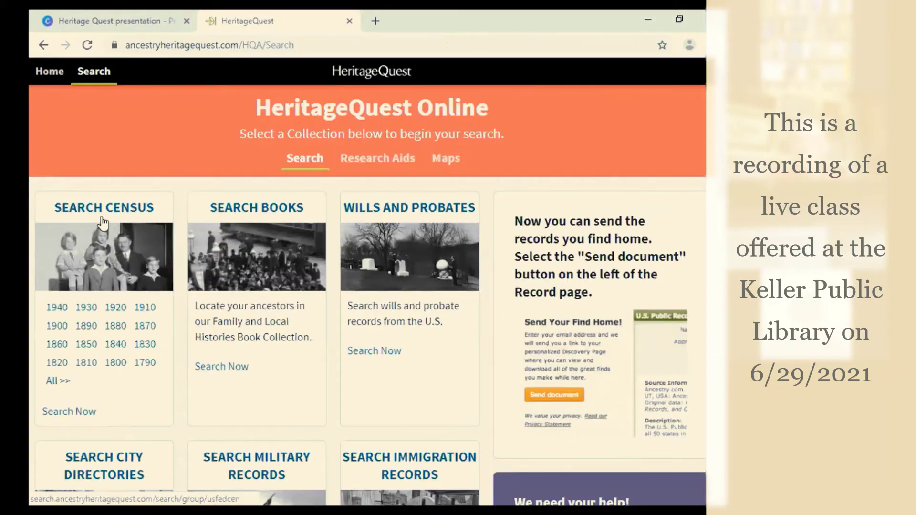
# Open the family history books and directories collection, look over its search form and search for the family's last name.
pyautogui.click(257, 210)
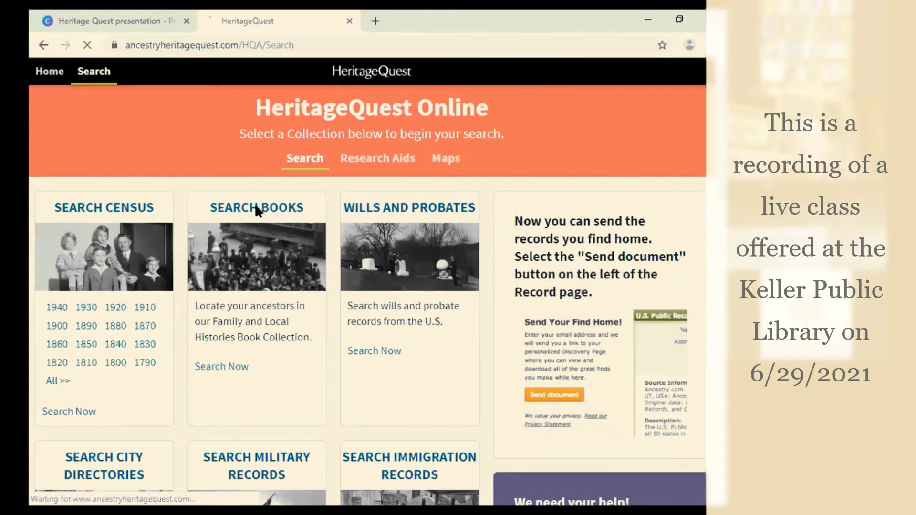
pyautogui.scroll(-2, 317, 292)
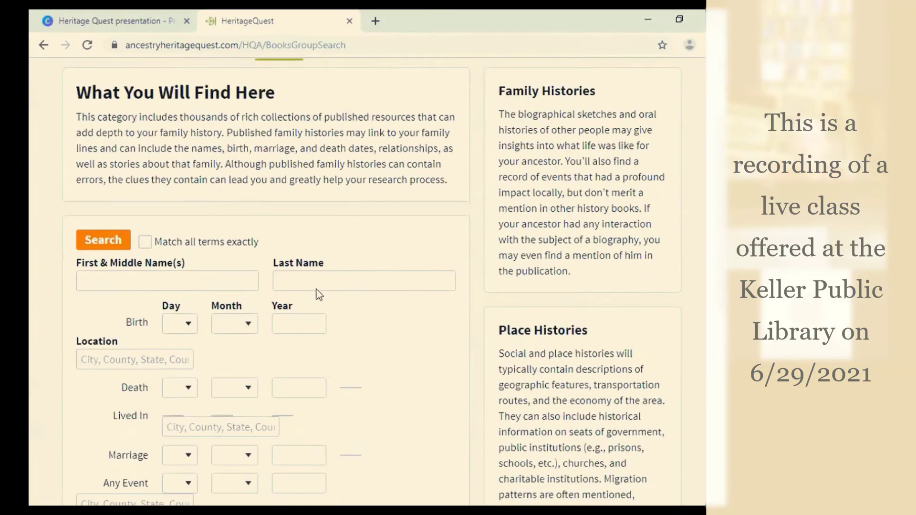
pyautogui.scroll(2, 317, 288)
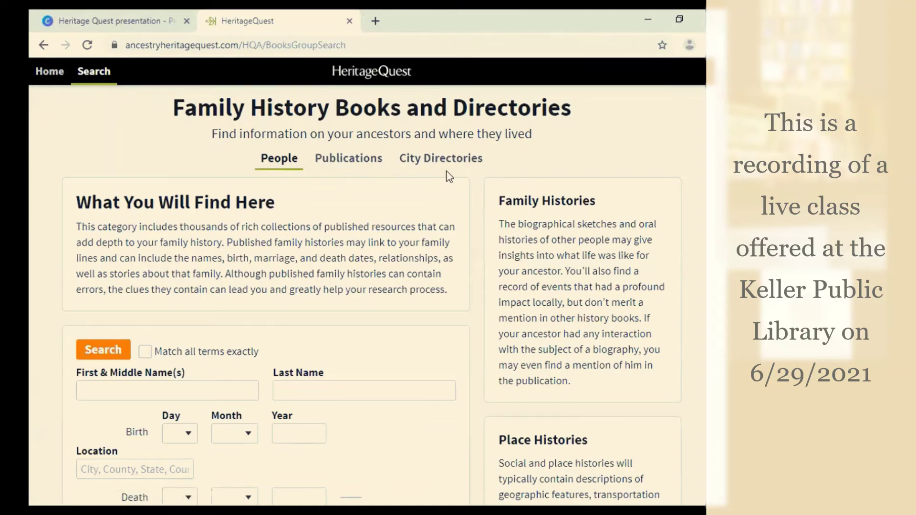
pyautogui.scroll(-2, 301, 242)
pyautogui.scroll(-3, 301, 242)
pyautogui.click(301, 254)
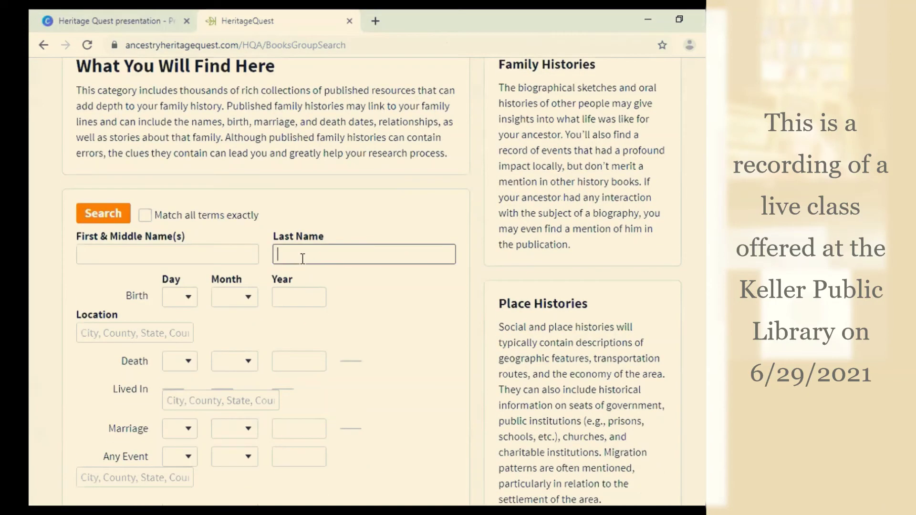
pyautogui.write('flemister')
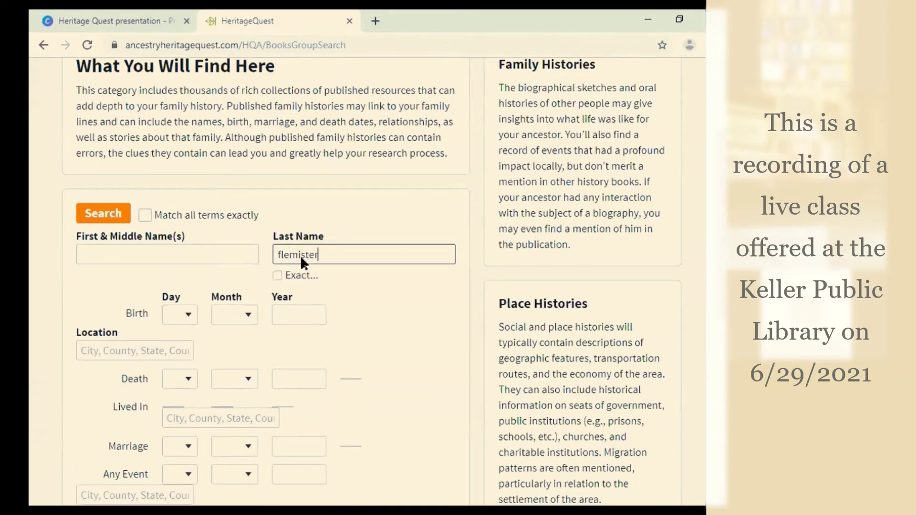
pyautogui.press('Return')
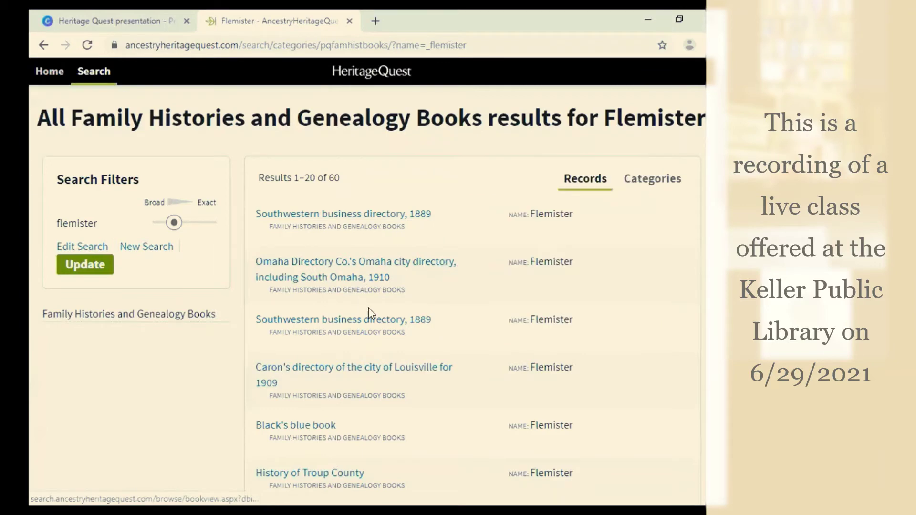
# Browse the book results, open the second "Southwestern business directory, 1889" entry, page forward to image 1262 and leave the book.
pyautogui.scroll(-4, 377, 379)
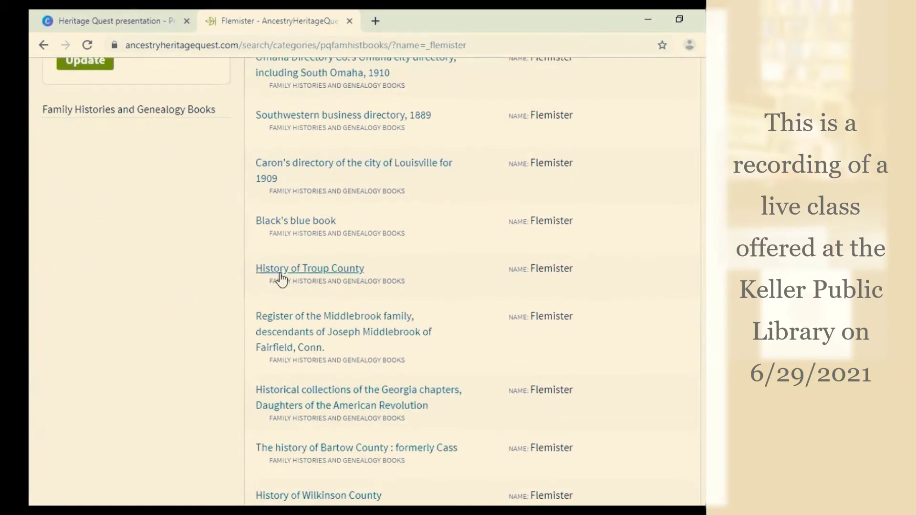
pyautogui.scroll(1, 387, 296)
pyautogui.scroll(3, 388, 296)
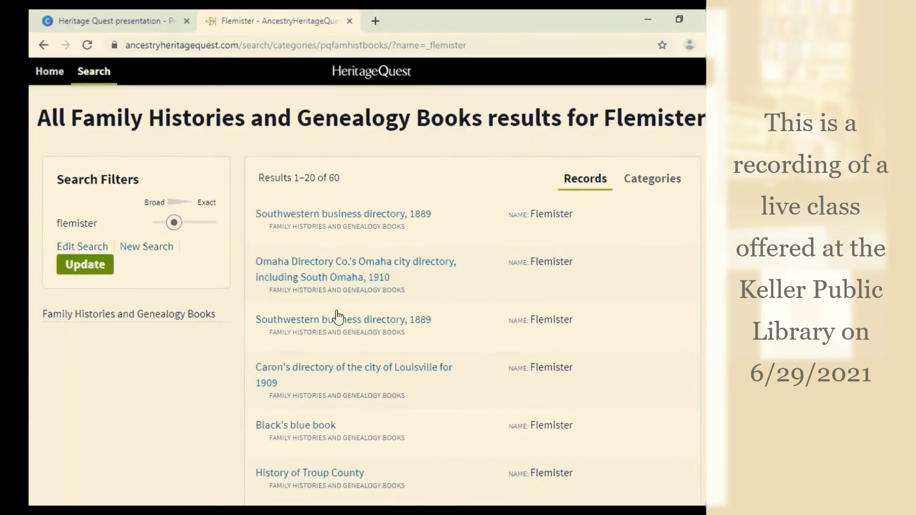
pyautogui.click(333, 316)
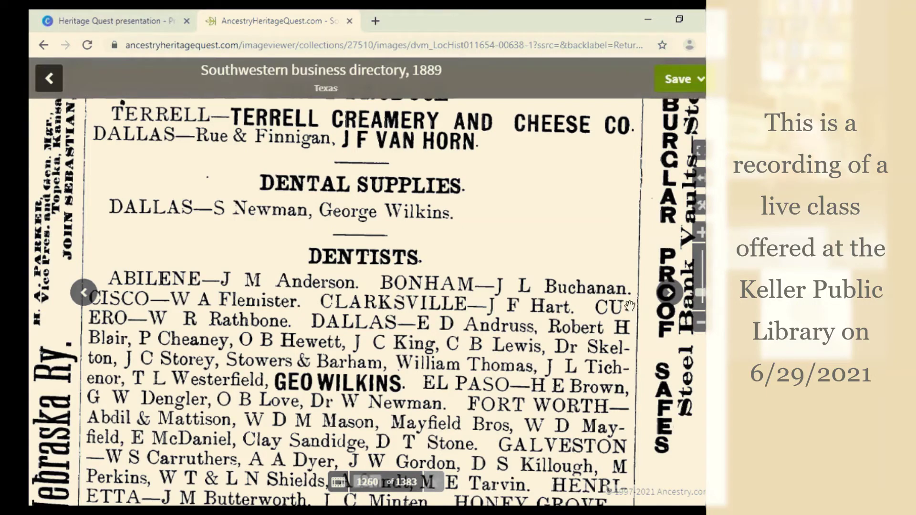
pyautogui.click(670, 293)
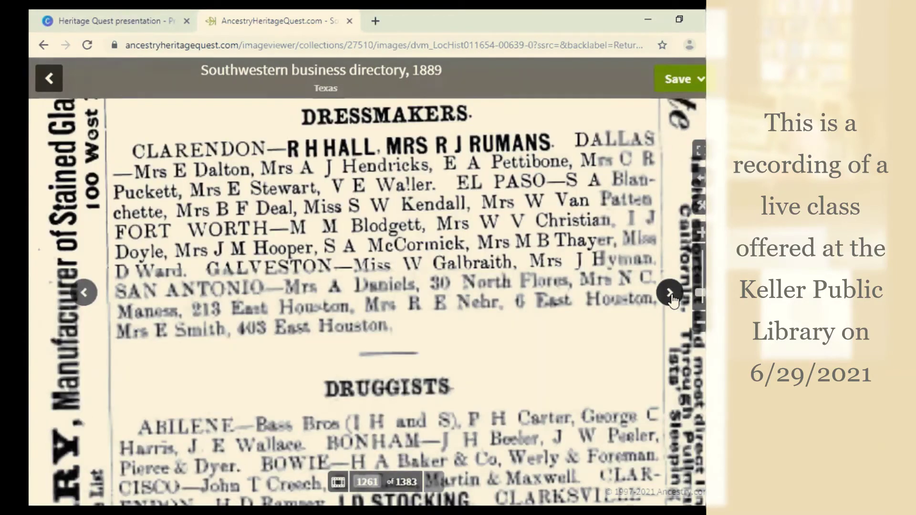
pyautogui.click(670, 293)
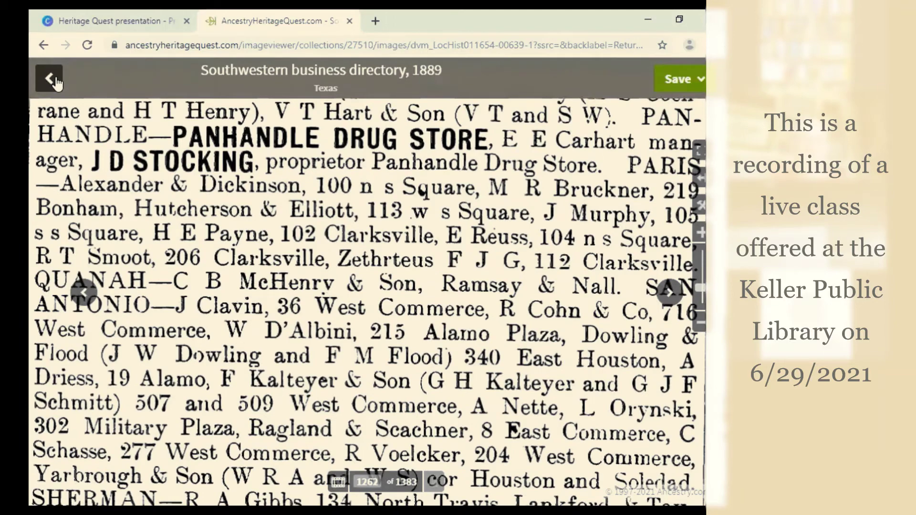
pyautogui.click(50, 78)
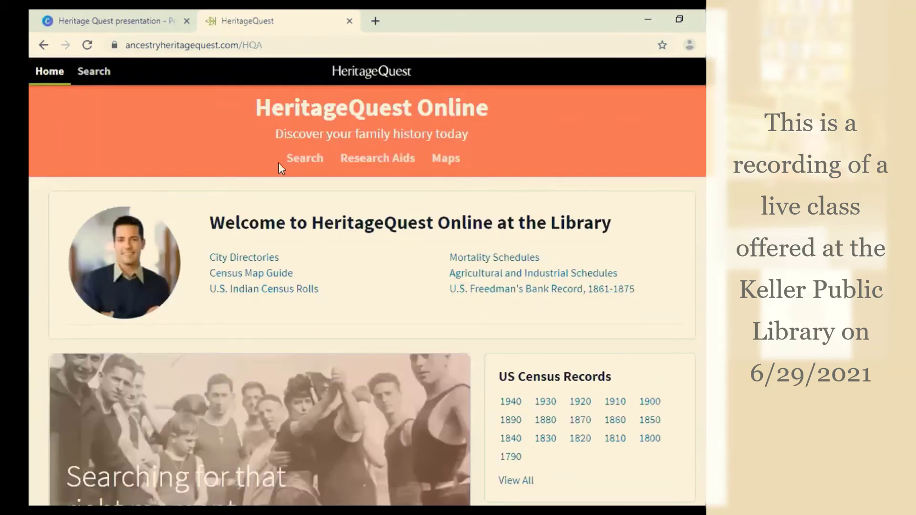
# Open the Wills and Probates collection and look through its list of state record sets.
pyautogui.click(302, 157)
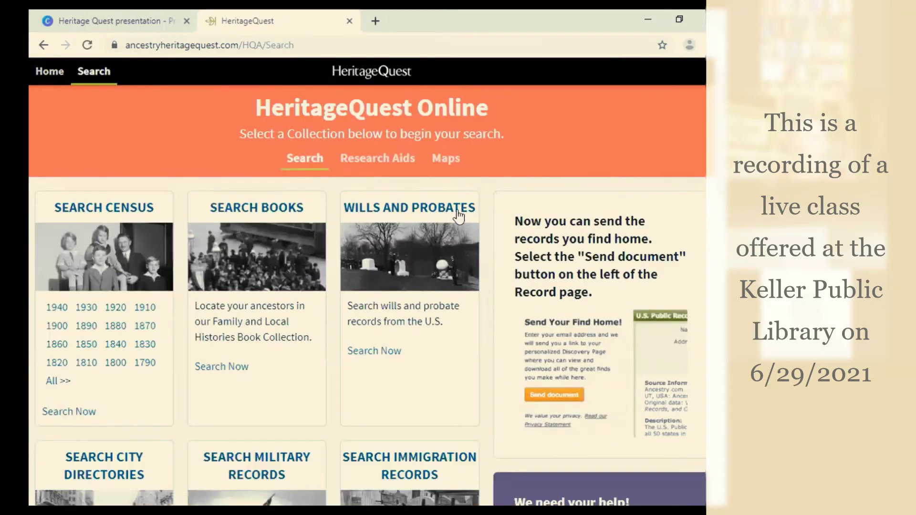
pyautogui.click(458, 217)
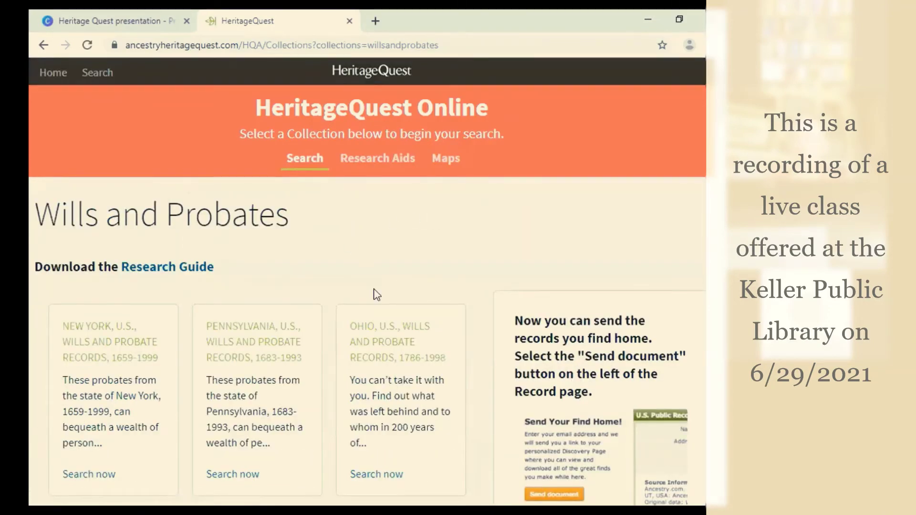
pyautogui.scroll(-3, 377, 294)
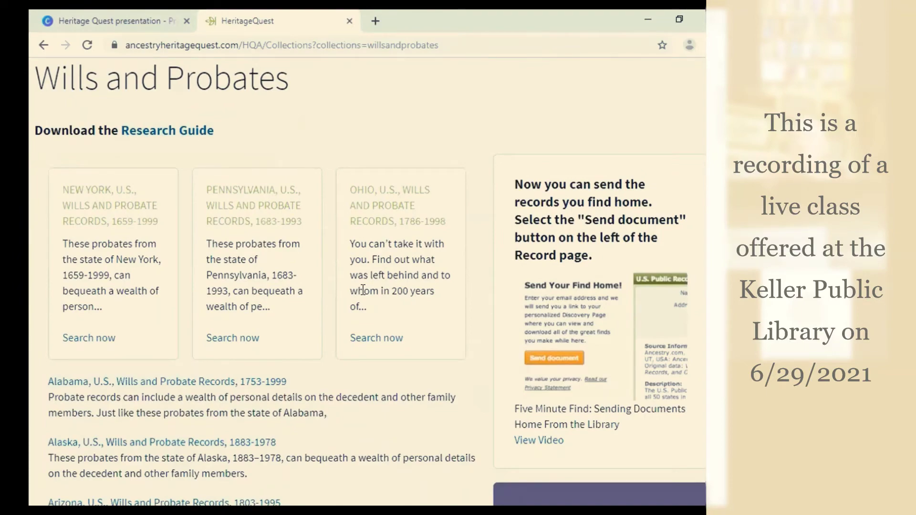
# Open the Texas, U.S., Wills and Probate Records, 1833-1974 collection from the state list and look over its search form.
pyautogui.scroll(-6, 341, 293)
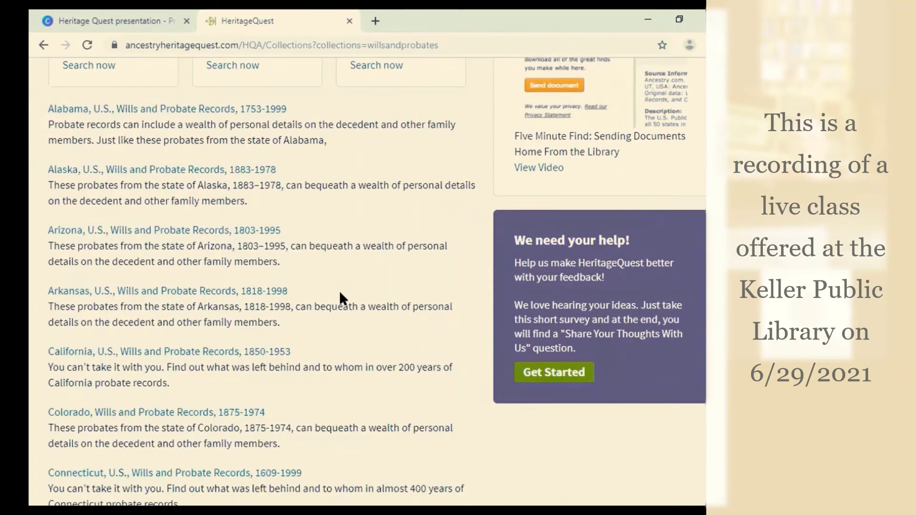
pyautogui.scroll(3, 341, 296)
pyautogui.scroll(-9, 342, 298)
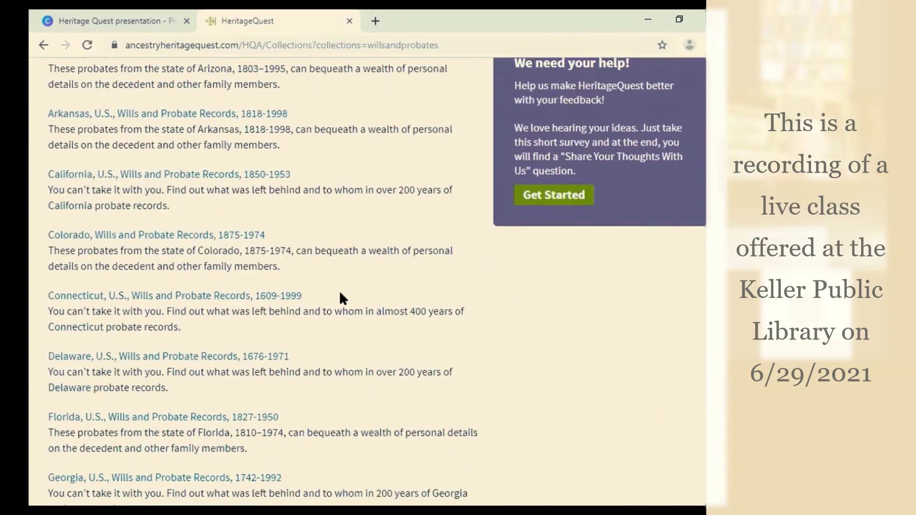
pyautogui.scroll(-15, 340, 293)
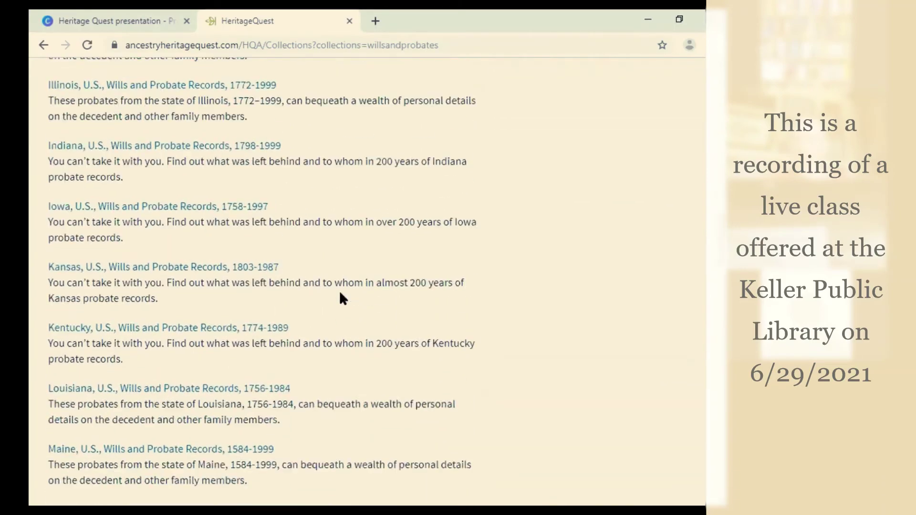
pyautogui.scroll(-18, 341, 295)
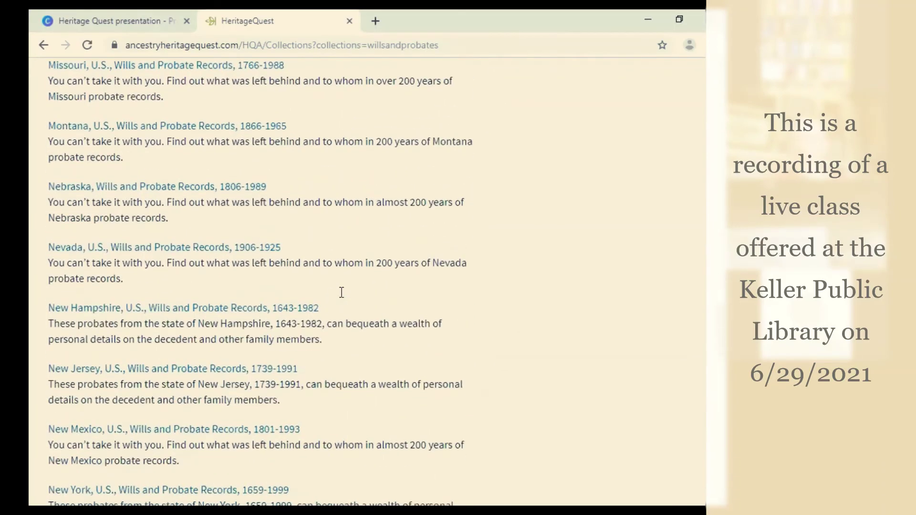
pyautogui.scroll(-11, 342, 298)
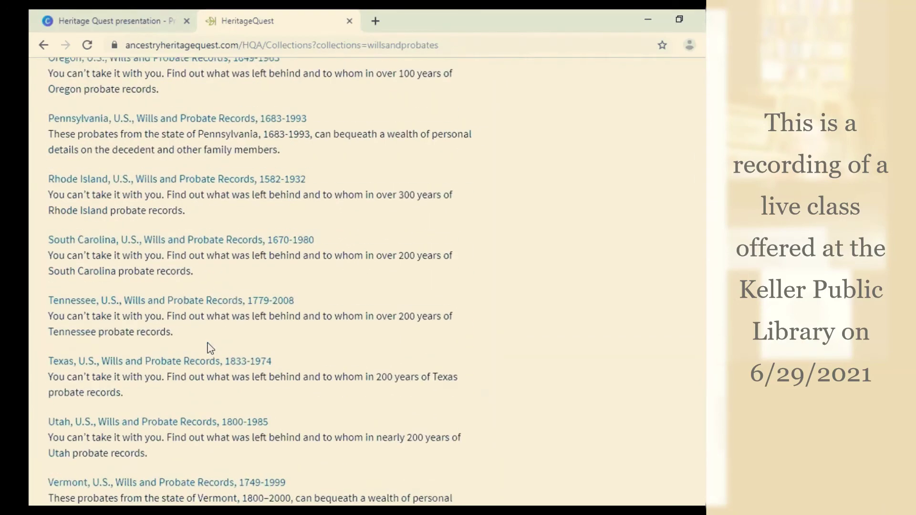
pyautogui.click(245, 343)
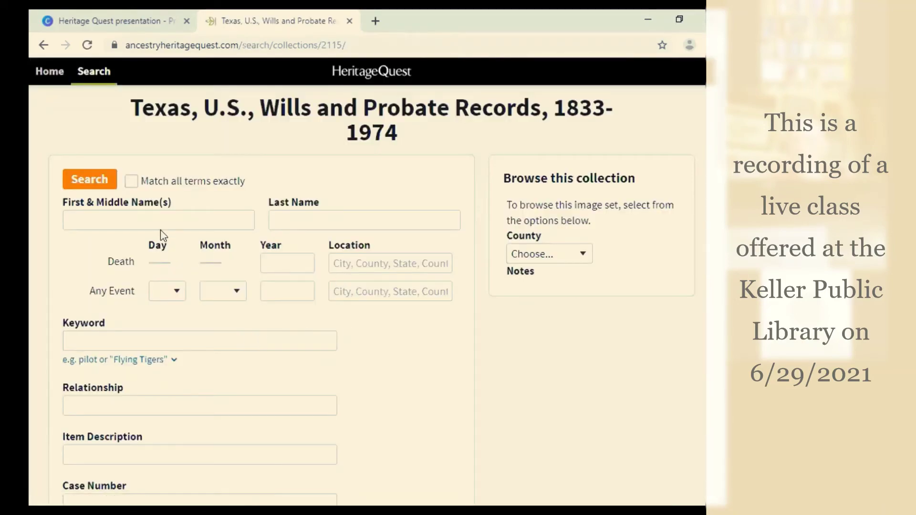
pyautogui.scroll(-6, 137, 219)
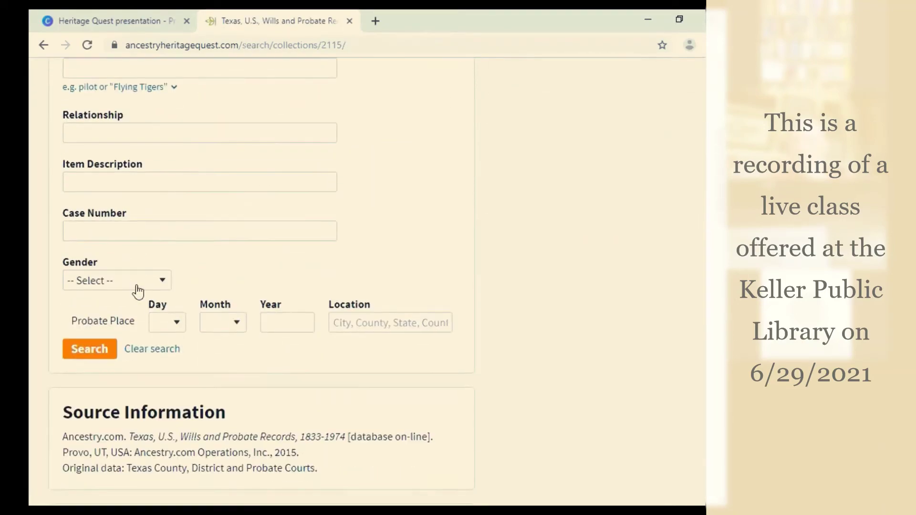
pyautogui.scroll(6, 137, 292)
# Search the Texas probate collection for the ancestor's first and last name with the death location Louisiana, USA.
pyautogui.click(115, 220)
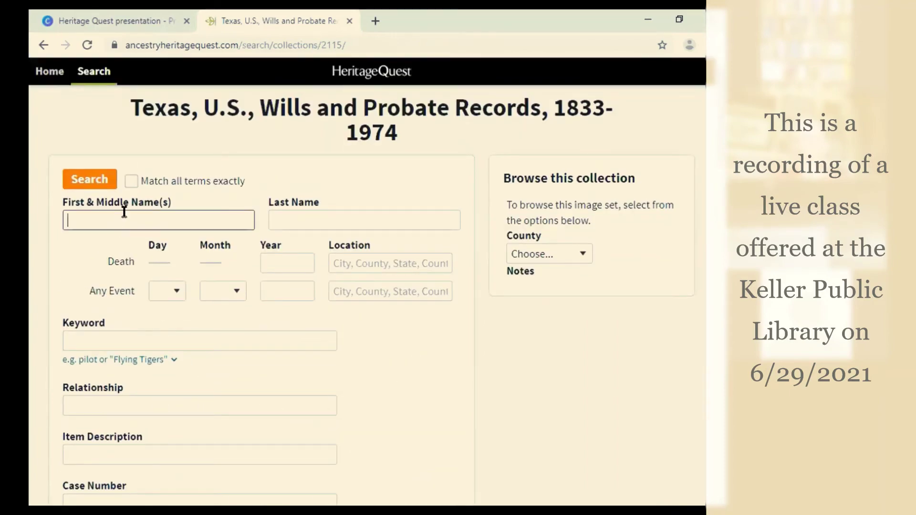
pyautogui.write('william')
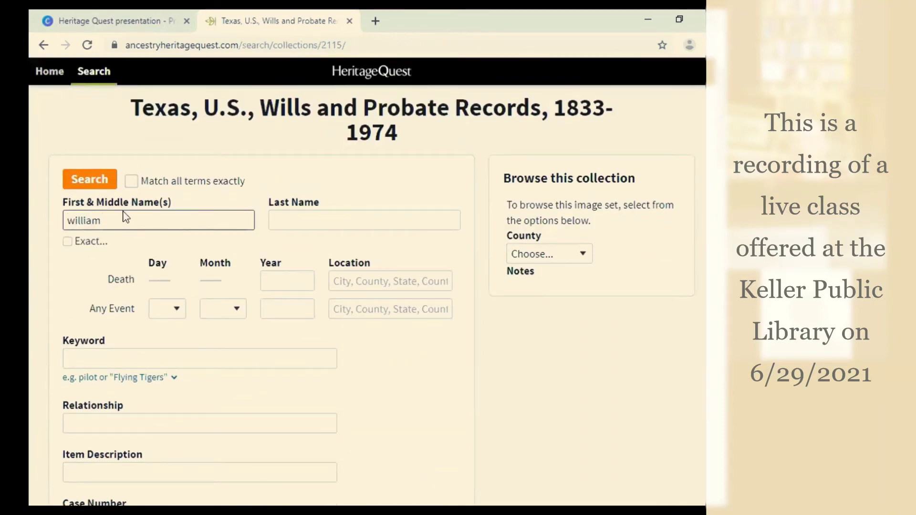
pyautogui.press('Tab')
pyautogui.write('shafer')
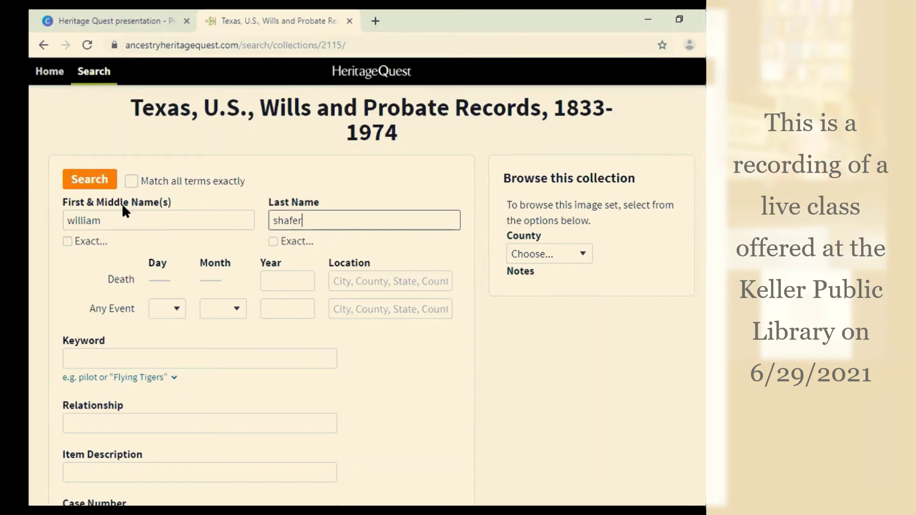
pyautogui.click(391, 286)
pyautogui.write('lou')
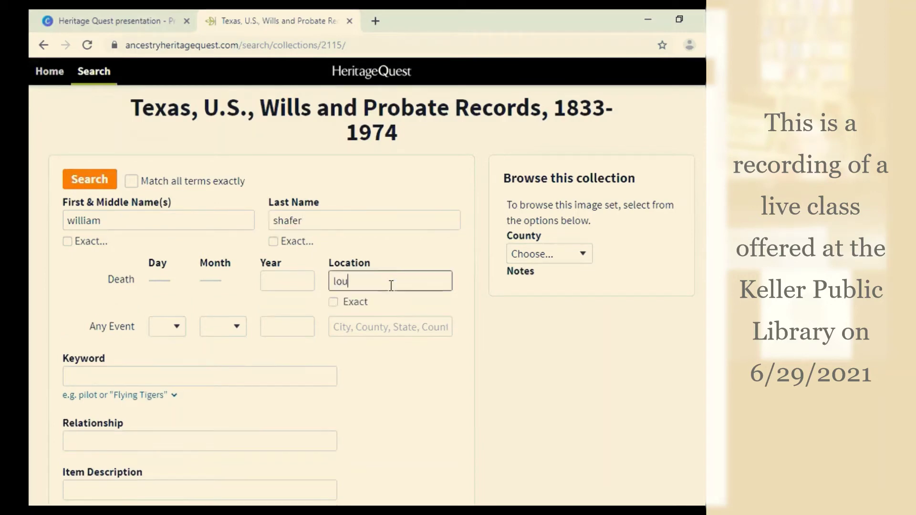
pyautogui.write('isi')
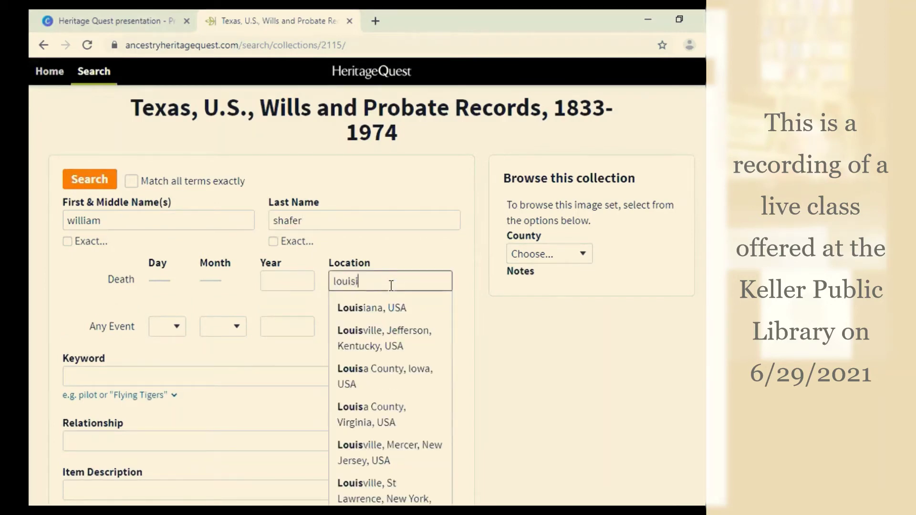
pyautogui.click(384, 308)
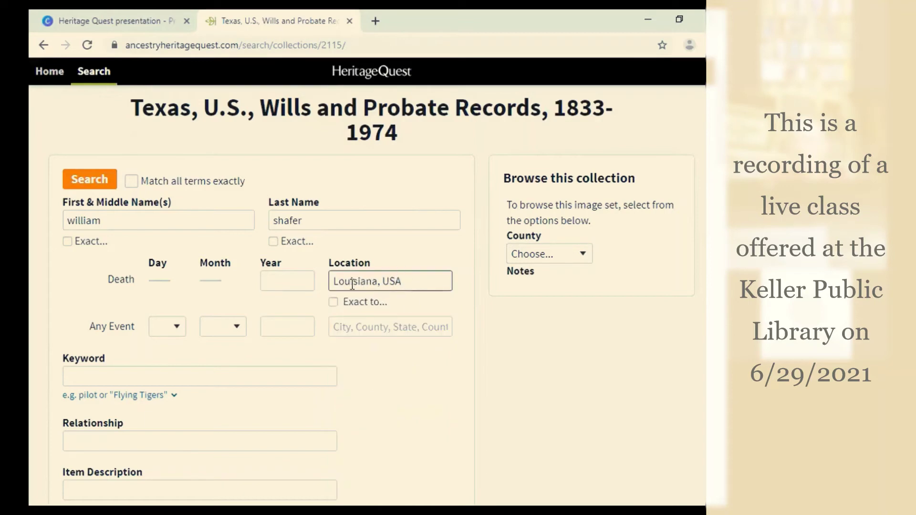
pyautogui.scroll(-2, 334, 286)
pyautogui.scroll(-1, 315, 291)
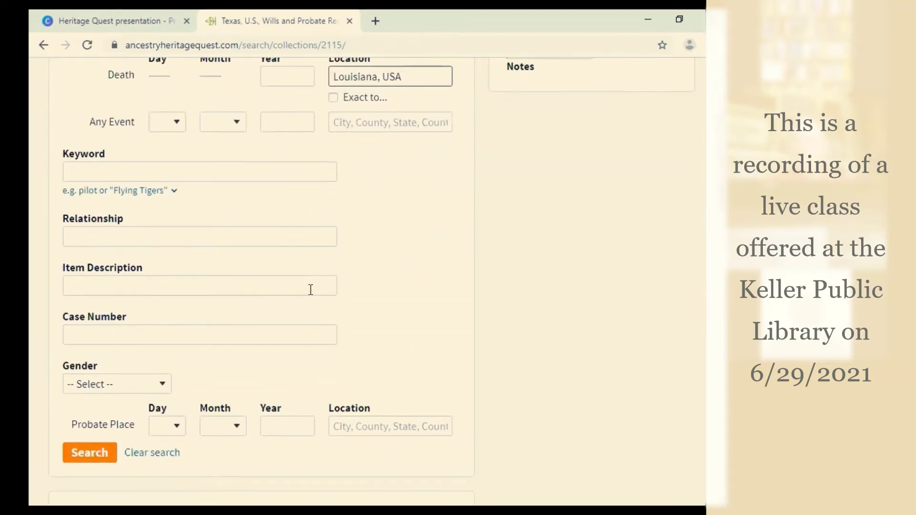
pyautogui.scroll(-1, 311, 291)
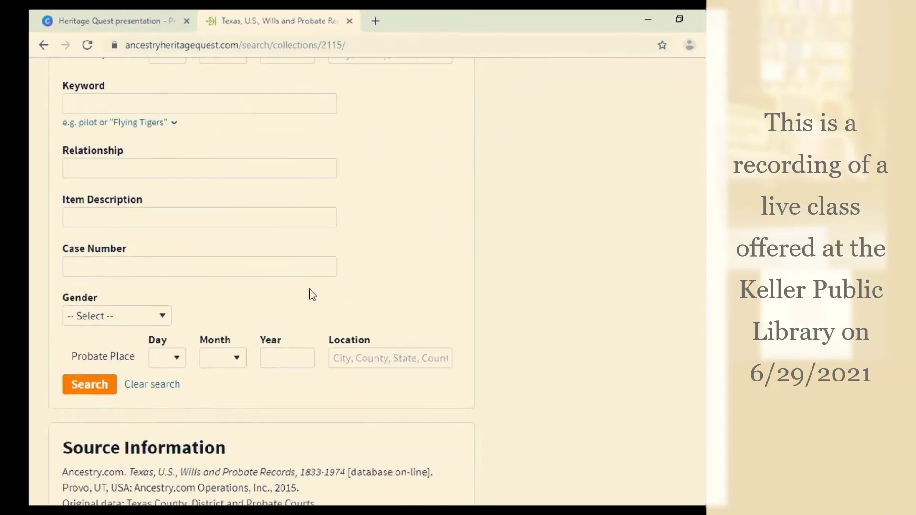
pyautogui.click(94, 382)
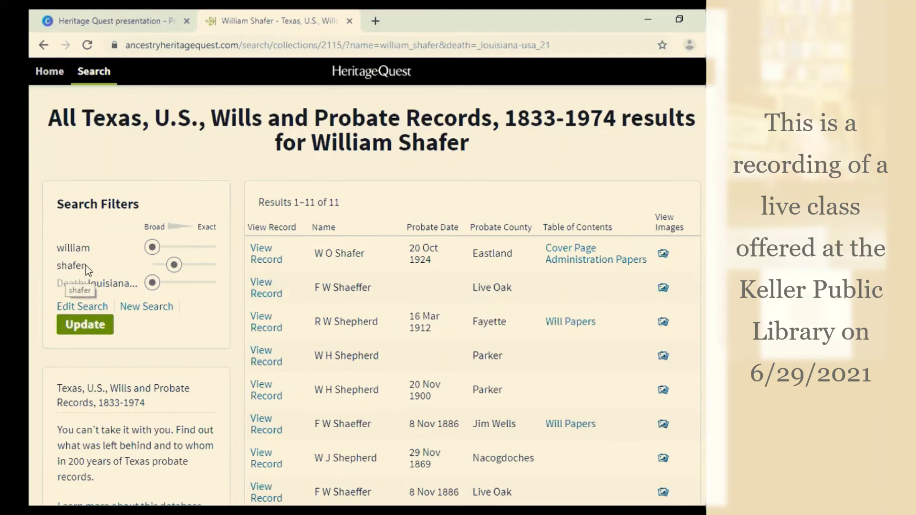
# Look through the probate results, set the last-name filter to Exact and update the results.
pyautogui.scroll(-2, 299, 253)
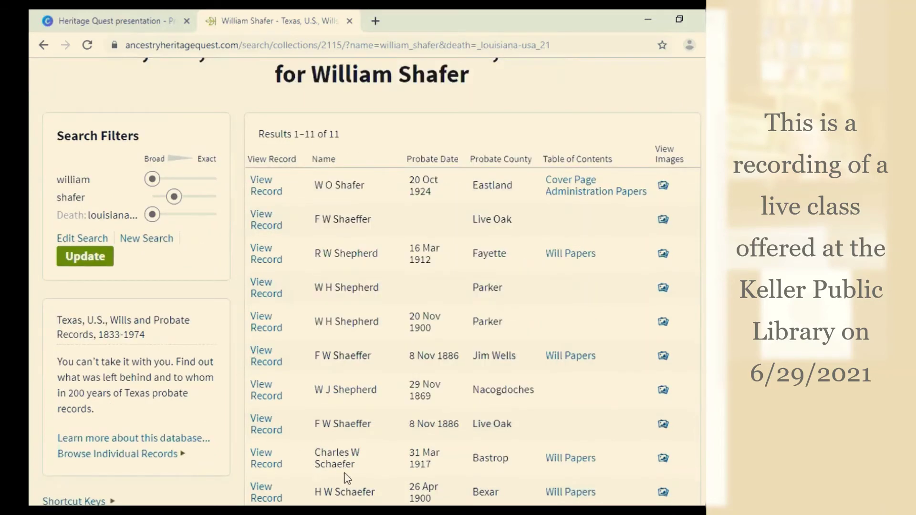
pyautogui.scroll(-2, 355, 474)
pyautogui.scroll(2, 372, 453)
pyautogui.moveTo(175, 196); pyautogui.dragTo(210, 203)
pyautogui.click(82, 263)
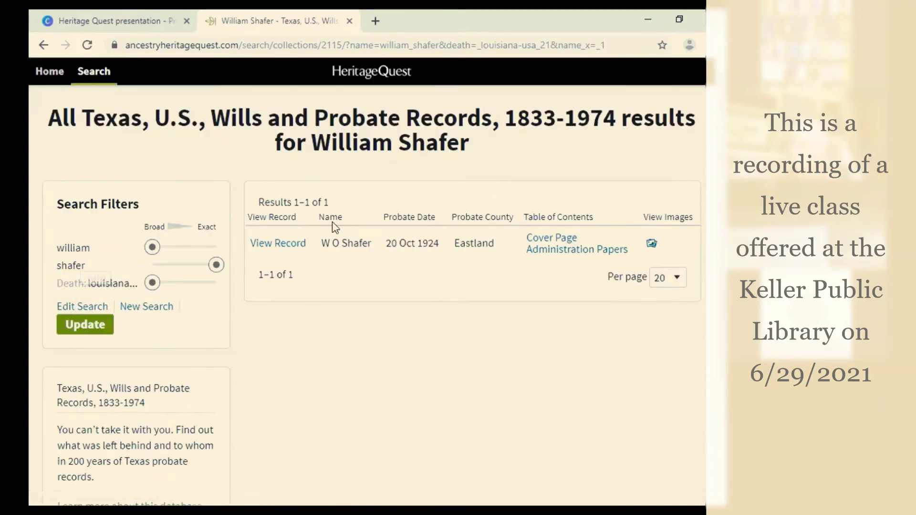
# Preview the Eastland County probate record, open its full details and show its source information.
pyautogui.moveTo(285, 249)
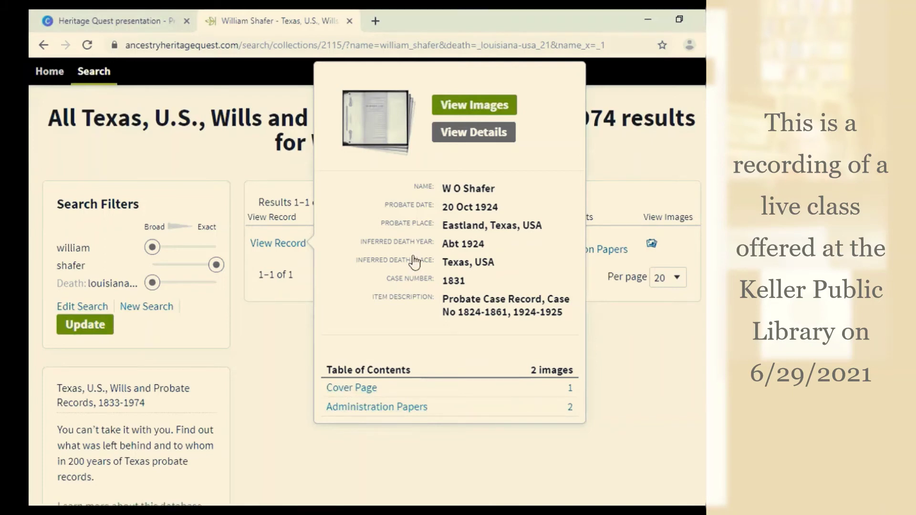
pyautogui.click(467, 138)
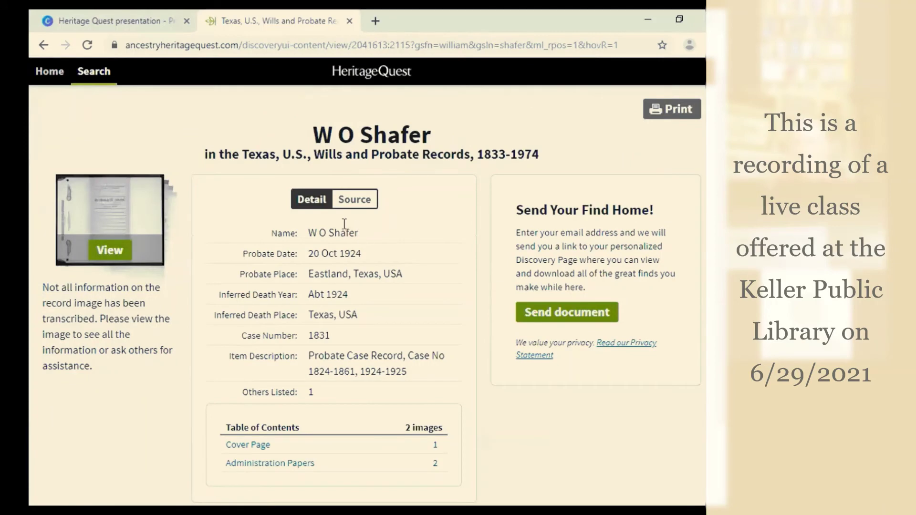
pyautogui.scroll(-1, 298, 264)
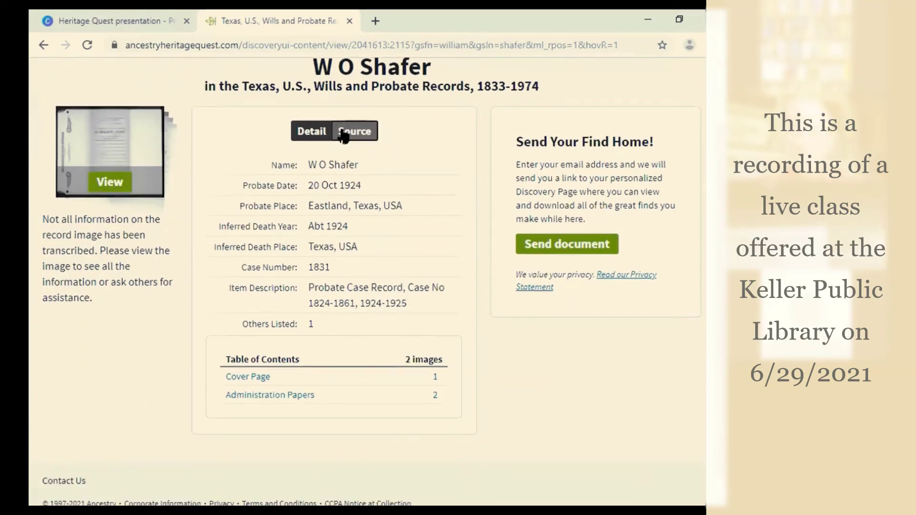
pyautogui.click(346, 132)
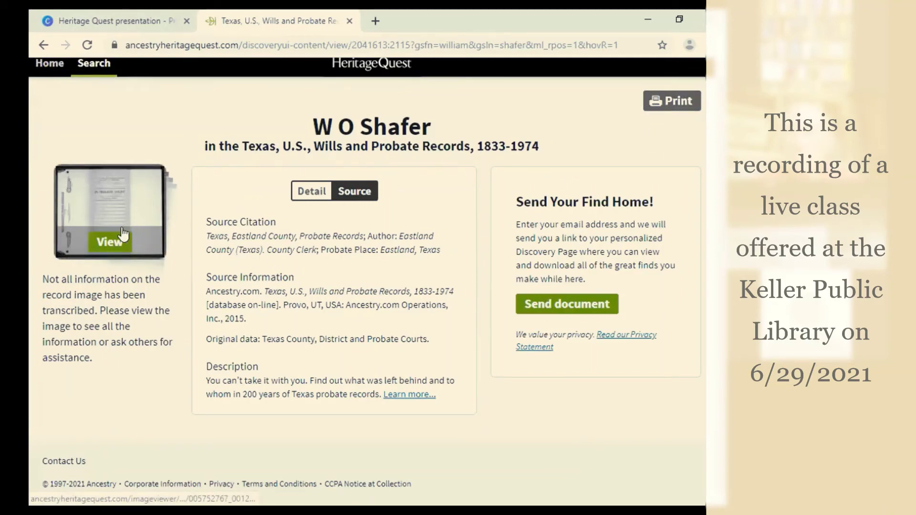
# View the probate record's images, go from the cover page to the administration papers, examine the signatures and leave the image viewer.
pyautogui.click(117, 244)
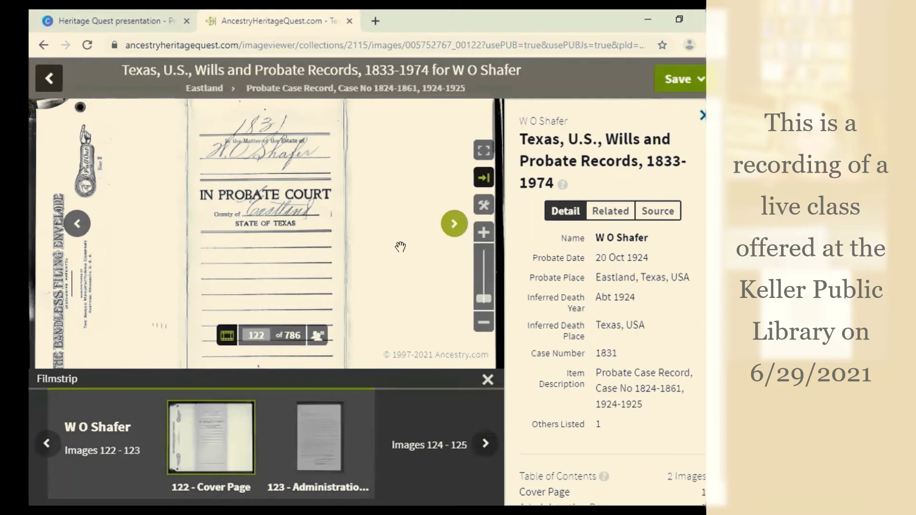
pyautogui.click(453, 224)
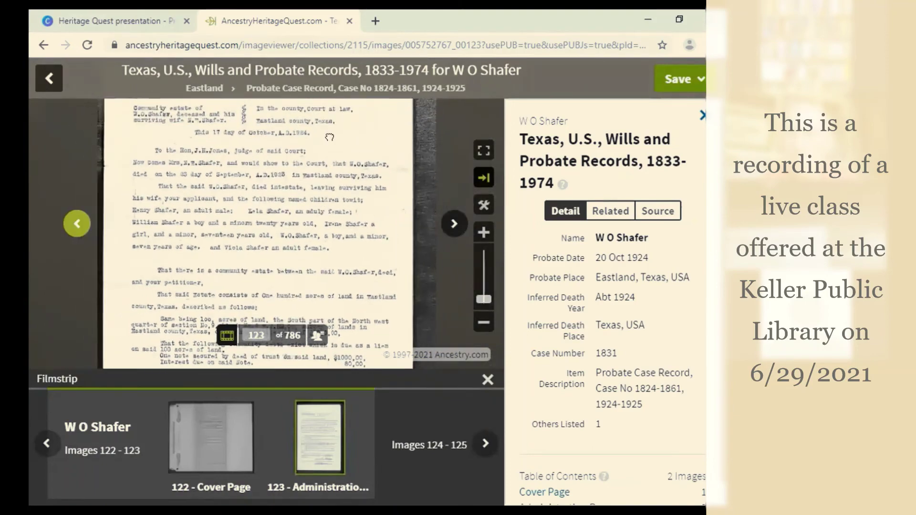
pyautogui.scroll(-5, 287, 229)
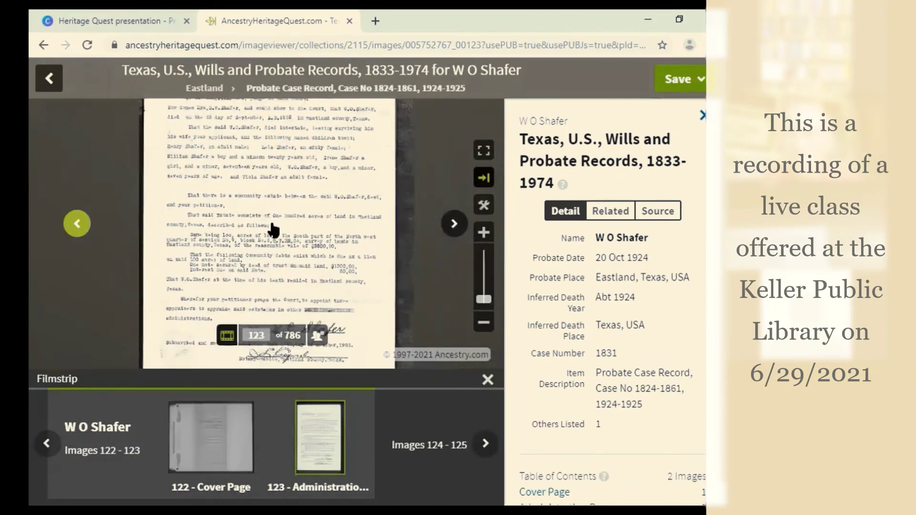
pyautogui.scroll(-2, 323, 230)
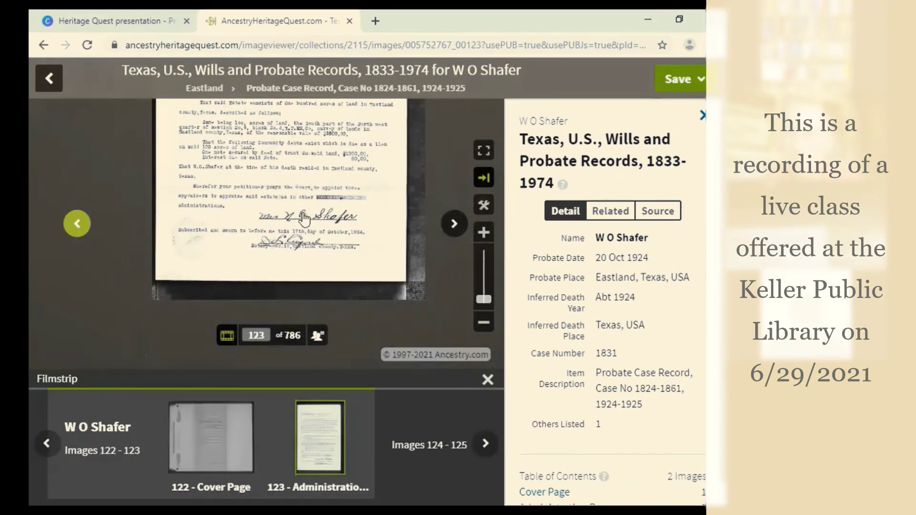
pyautogui.scroll(2, 247, 270)
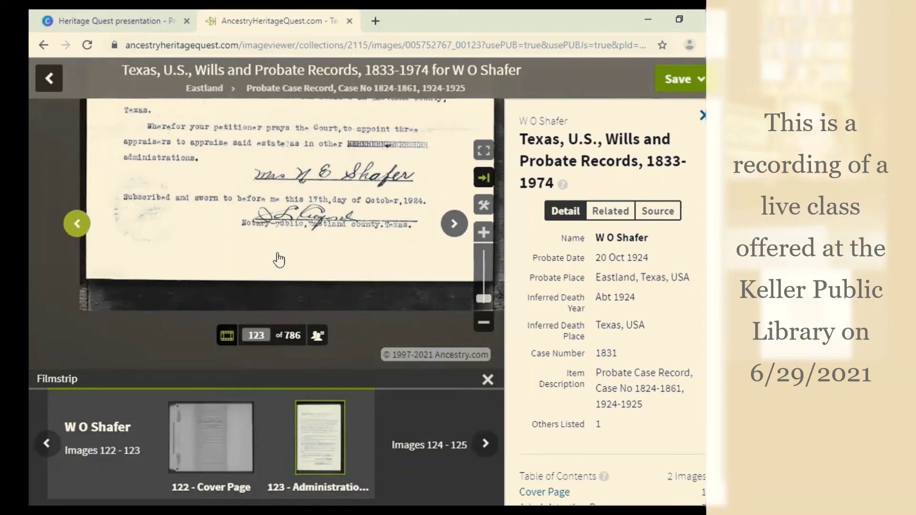
pyautogui.scroll(2, 279, 260)
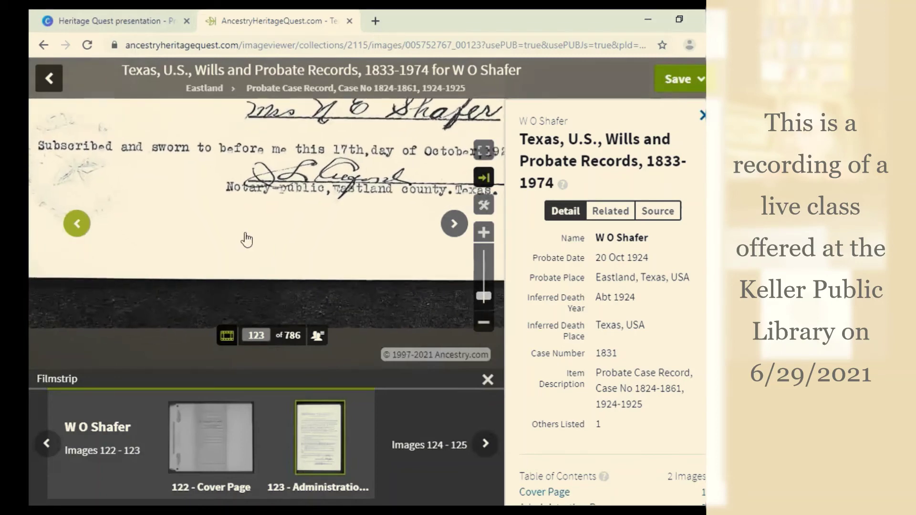
pyautogui.click(48, 78)
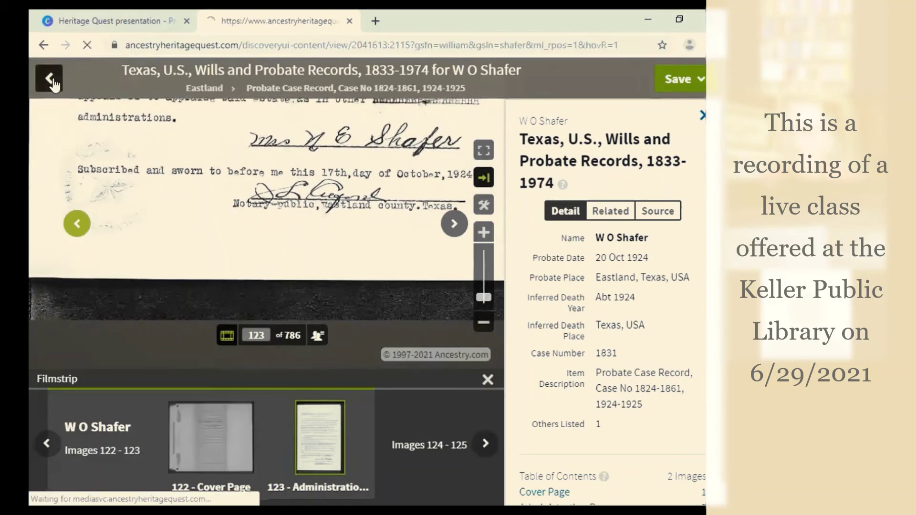
# Return to the search page and look over its record collections, from census and military records to the U.S. Serial Set, Freedman's Bank and cemeteries.
pyautogui.click(92, 72)
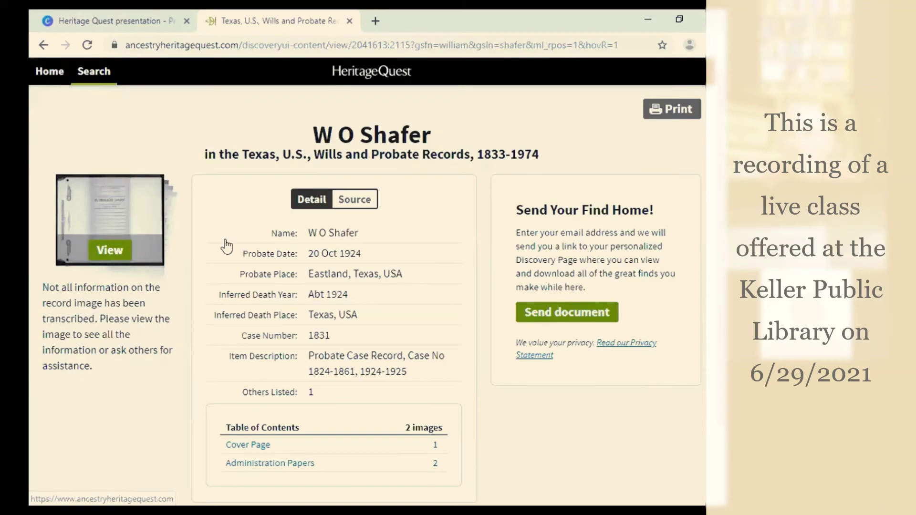
pyautogui.scroll(-5, 227, 243)
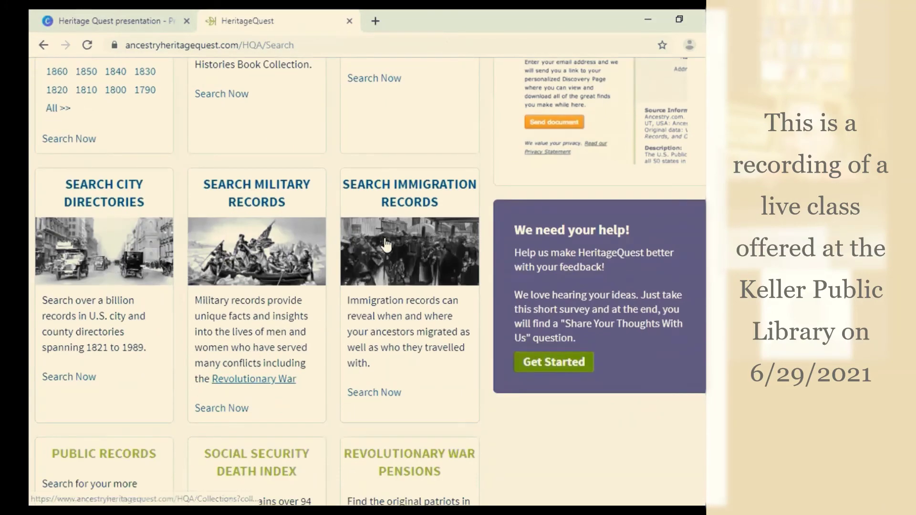
pyautogui.scroll(-5, 392, 246)
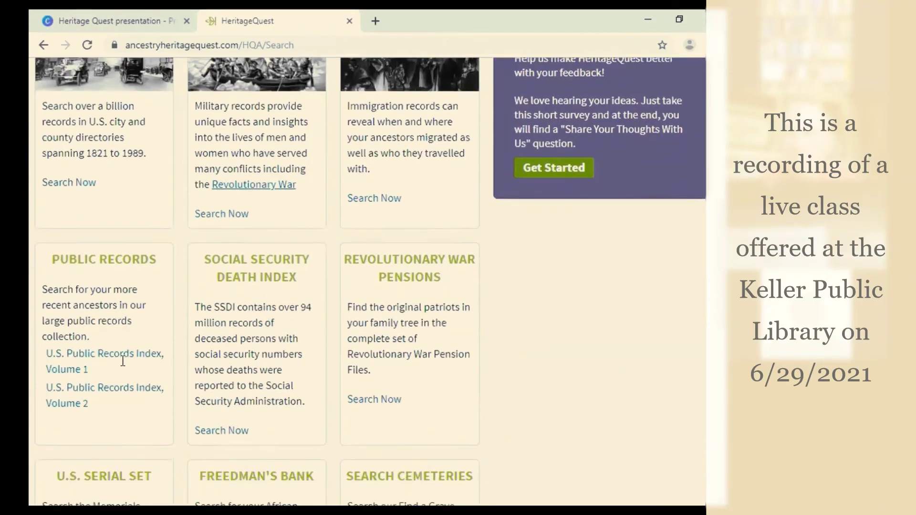
pyautogui.scroll(-4, 129, 363)
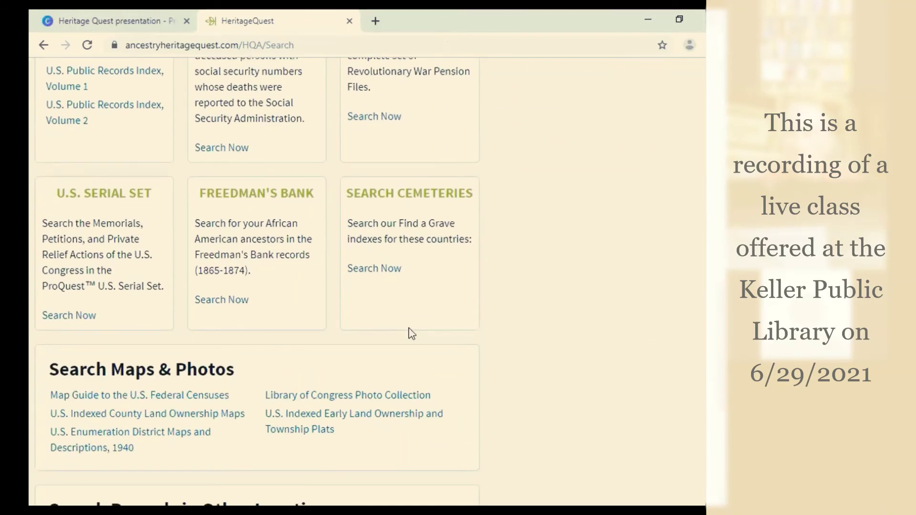
pyautogui.scroll(3, 405, 333)
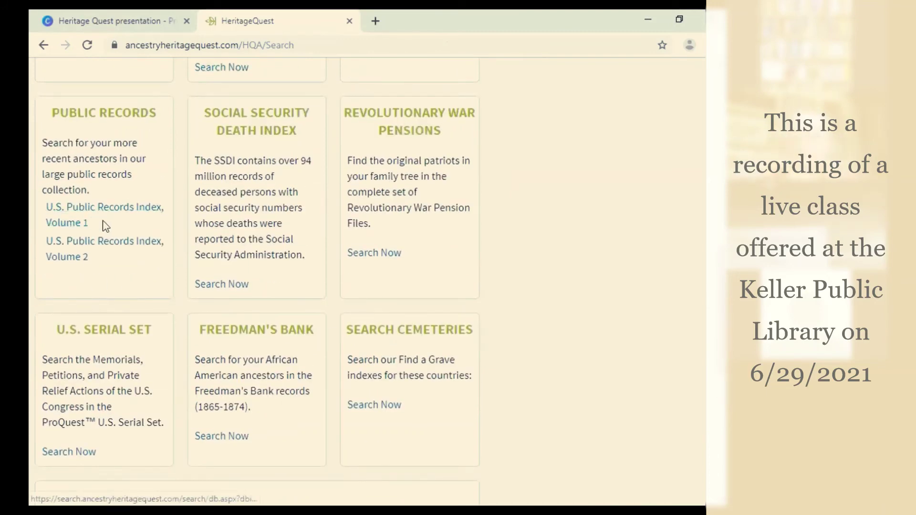
pyautogui.scroll(4, 231, 316)
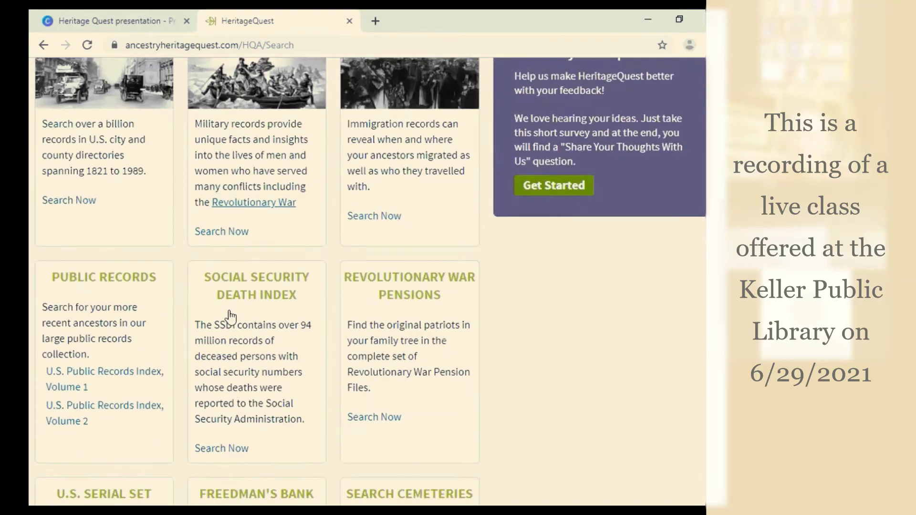
pyautogui.scroll(3, 158, 351)
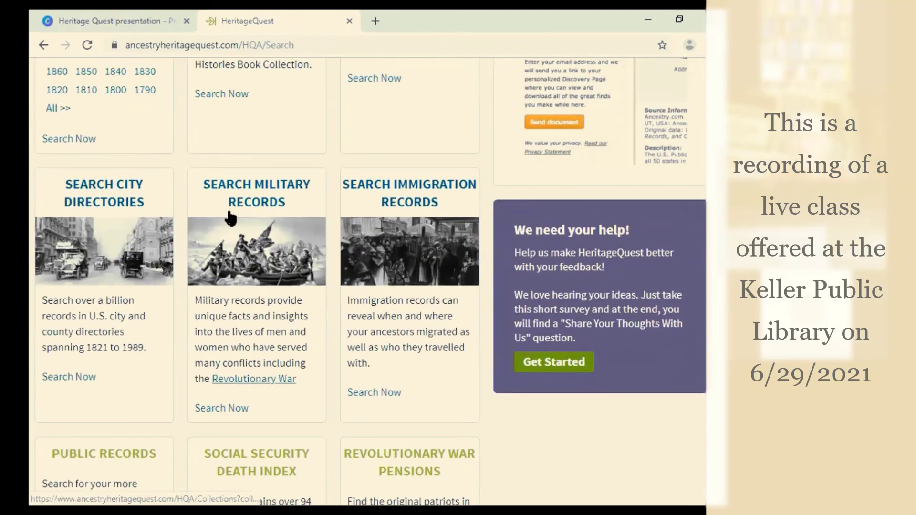
pyautogui.scroll(6, 220, 242)
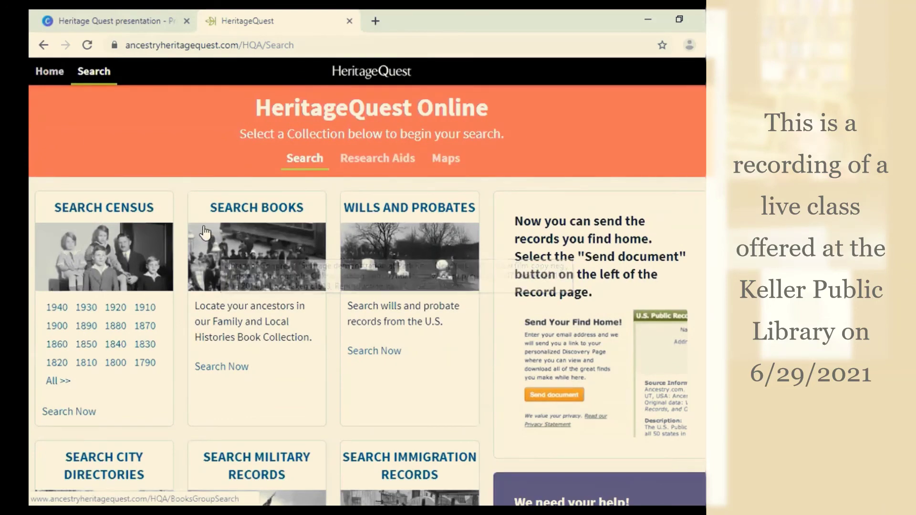
# Examine the Search Maps & Photos and Search Records in Other Locations sections, then go back to the page header.
pyautogui.scroll(-10, 208, 240)
pyautogui.scroll(-5, 207, 242)
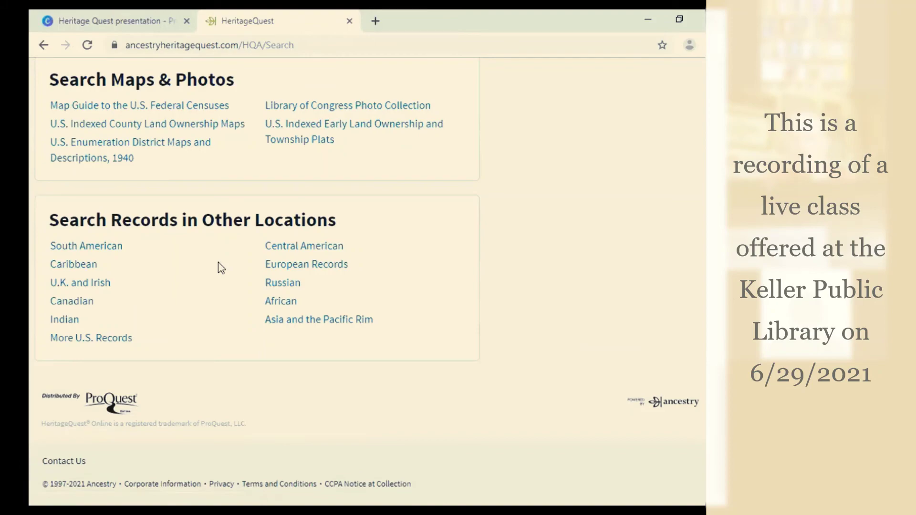
pyautogui.scroll(10, 198, 322)
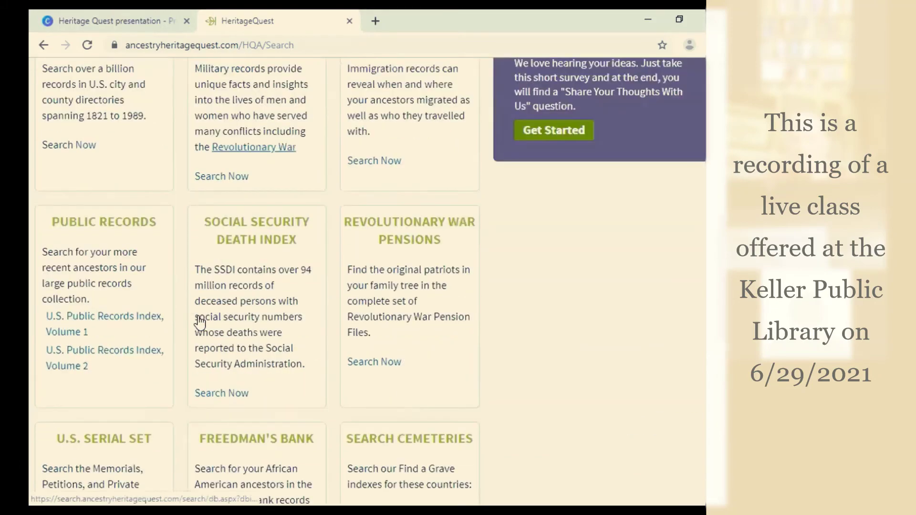
pyautogui.scroll(10, 199, 323)
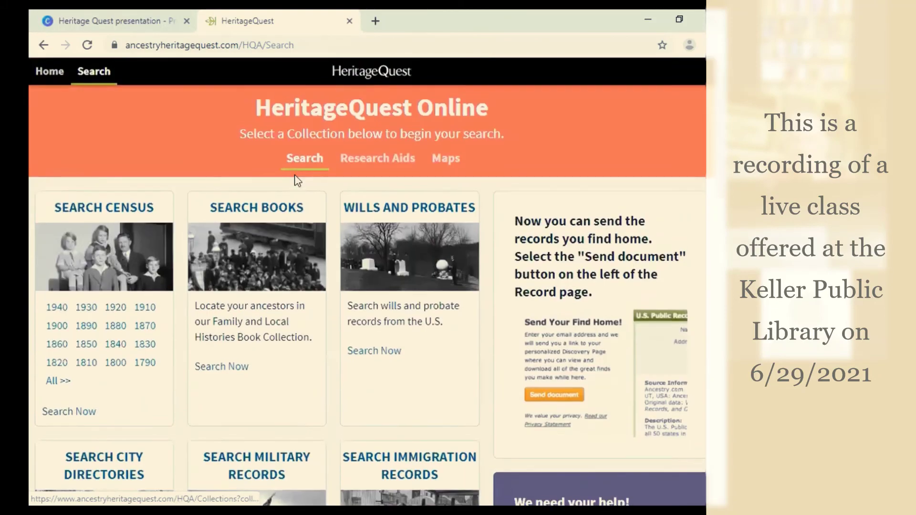
# Open the Research Aids page and review its Getting Started, Census and Beyond the Basics topics.
pyautogui.click(380, 160)
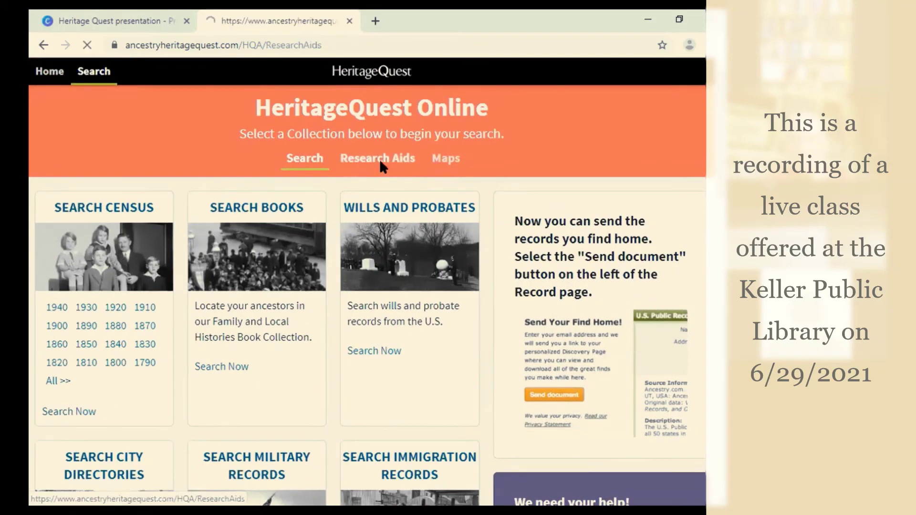
pyautogui.scroll(-3, 373, 179)
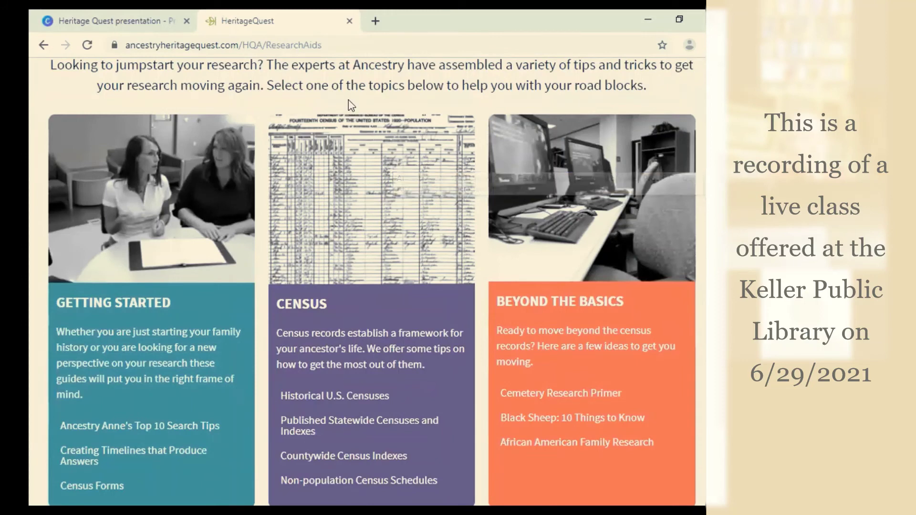
pyautogui.scroll(-2, 172, 276)
pyautogui.scroll(-1, 158, 306)
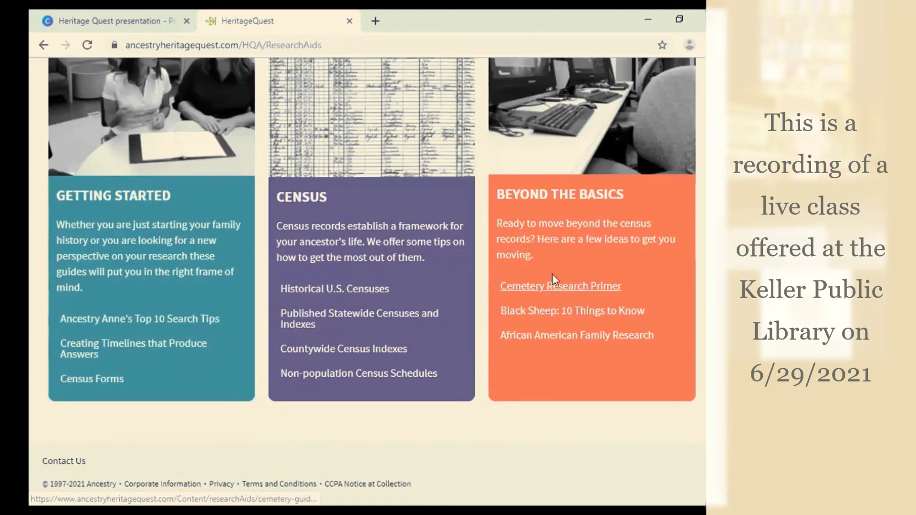
# Open the Historical U.S. Censuses guide and skim its first three pages.
pyautogui.click(322, 291)
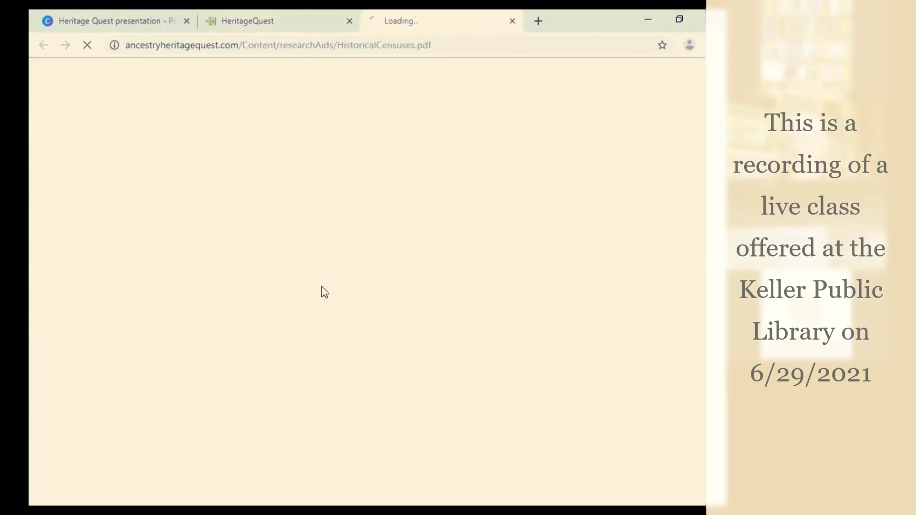
pyautogui.scroll(-4, 329, 306)
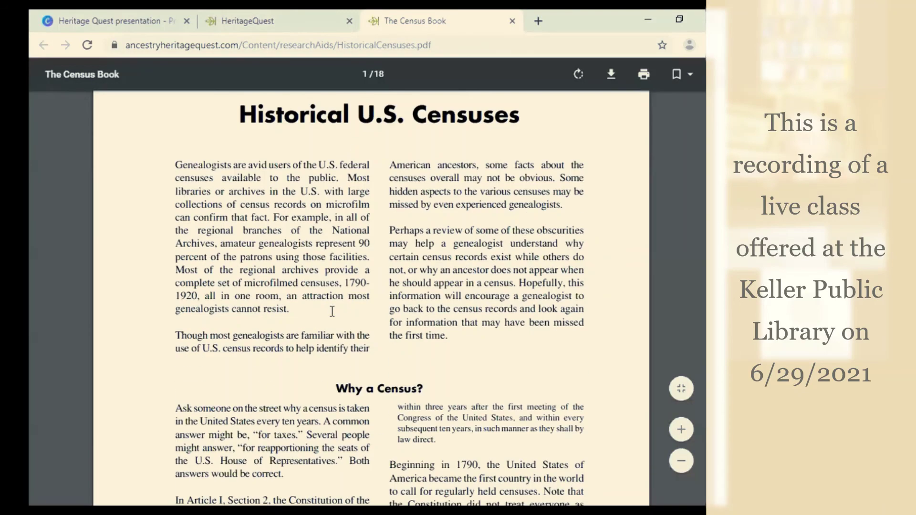
pyautogui.scroll(-6, 332, 311)
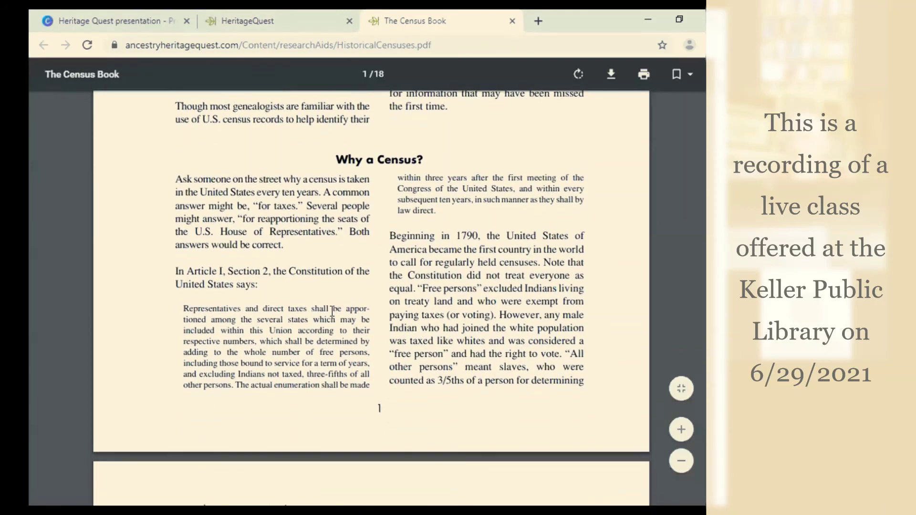
pyautogui.scroll(-9, 332, 311)
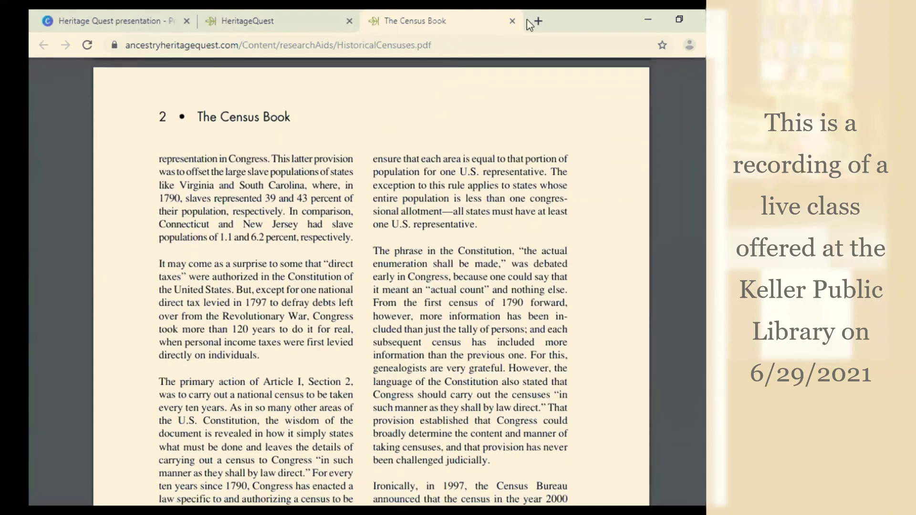
pyautogui.scroll(-9, 98, 307)
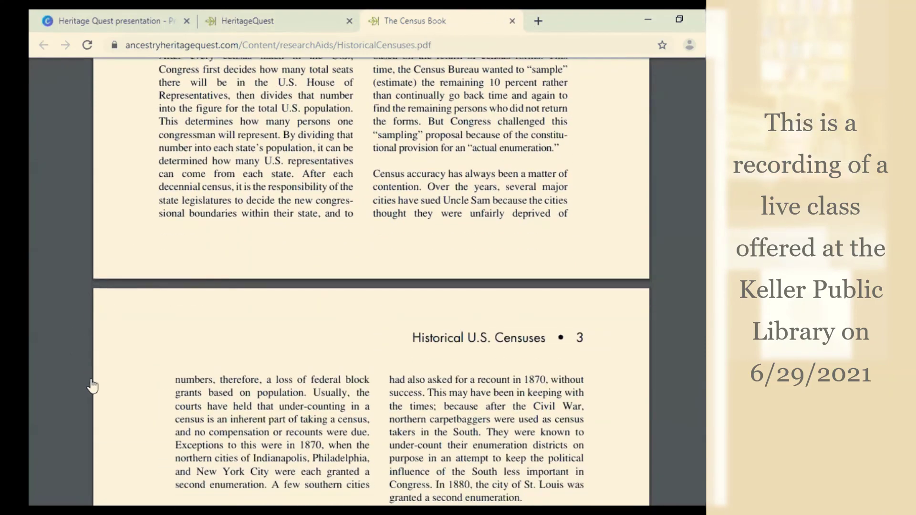
# Switch to the Census Forms guide, browse from the contents to the 1800 Federal Census form, and close the guide.
pyautogui.hotkey('alt', 'Left')
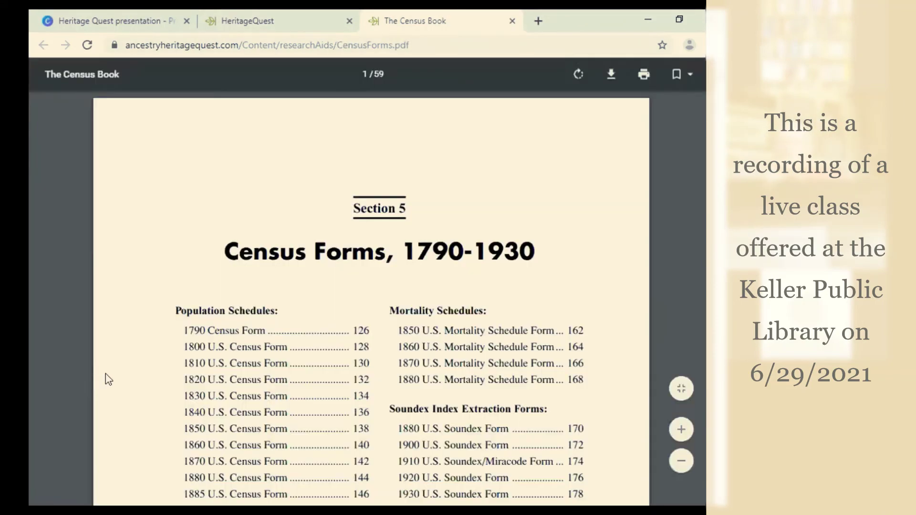
pyautogui.scroll(-20, 109, 379)
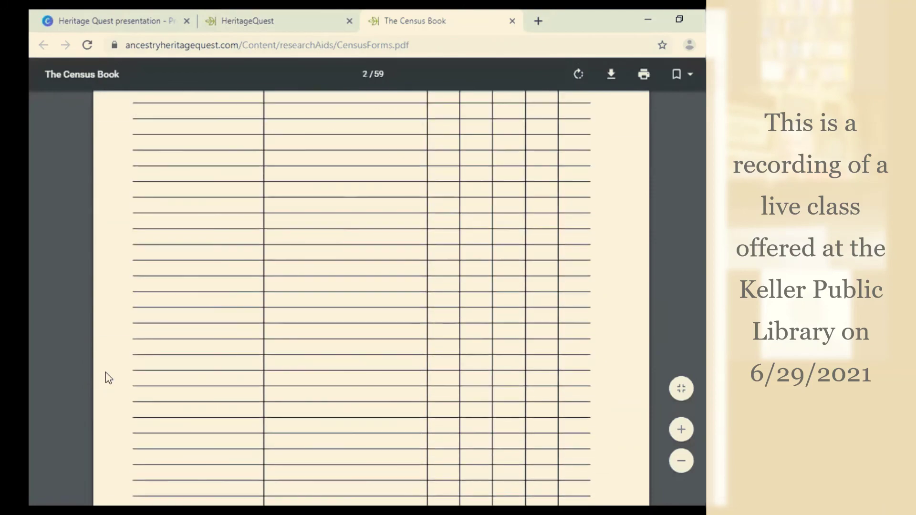
pyautogui.scroll(-10, 108, 377)
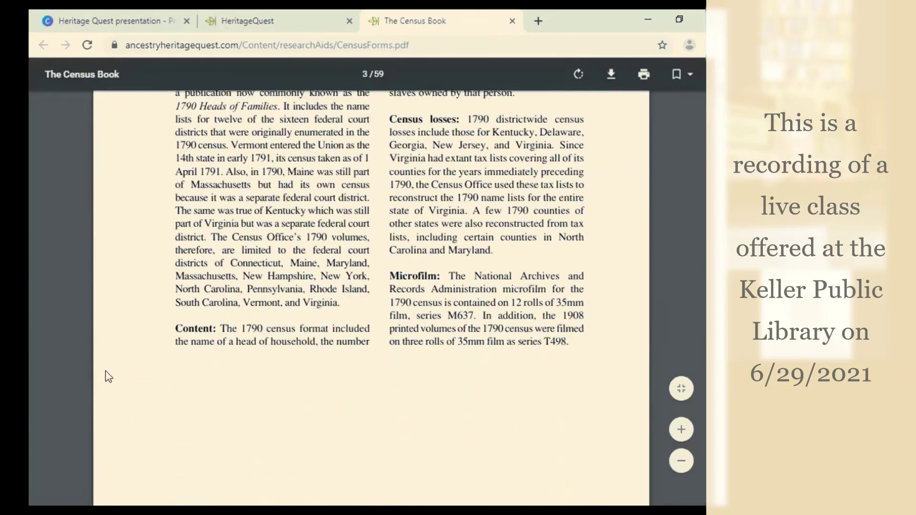
pyautogui.scroll(-10, 109, 377)
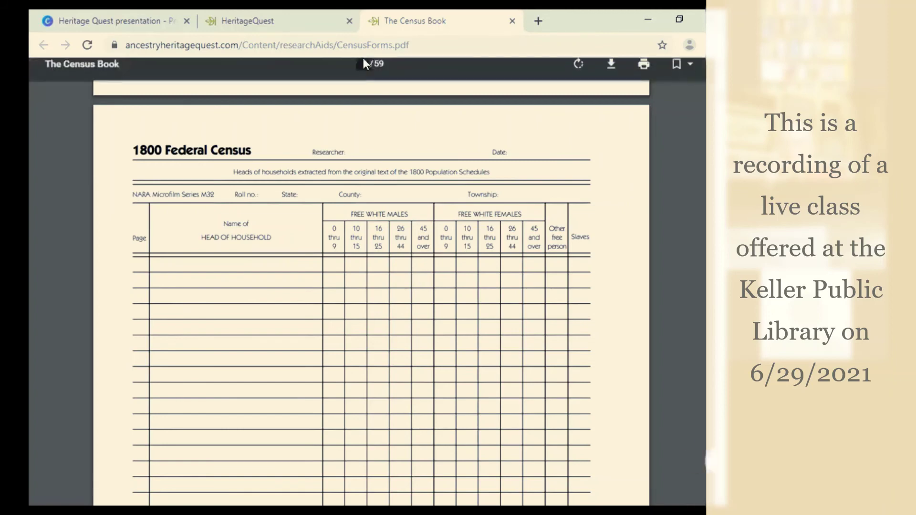
pyautogui.click(512, 21)
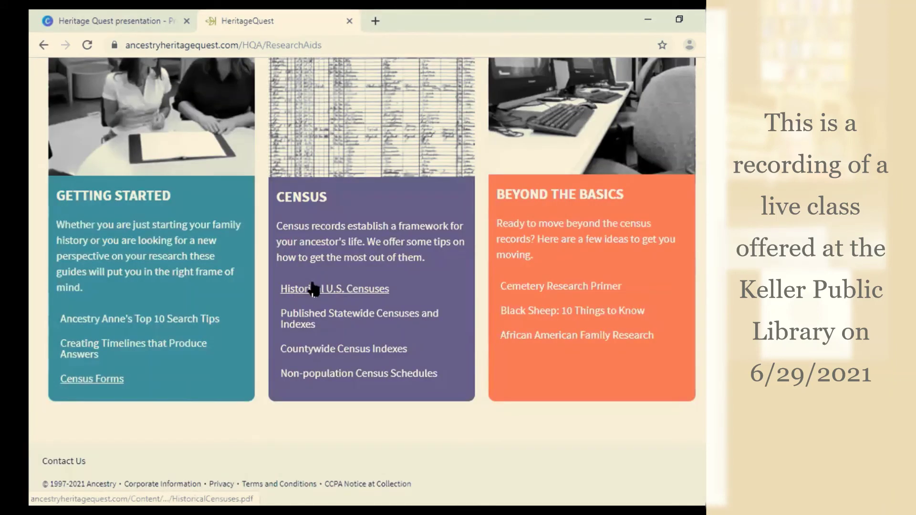
# Open the Map Guide to the U.S. Federal Censuses and look over its state list and U.S. map.
pyautogui.scroll(4, 312, 286)
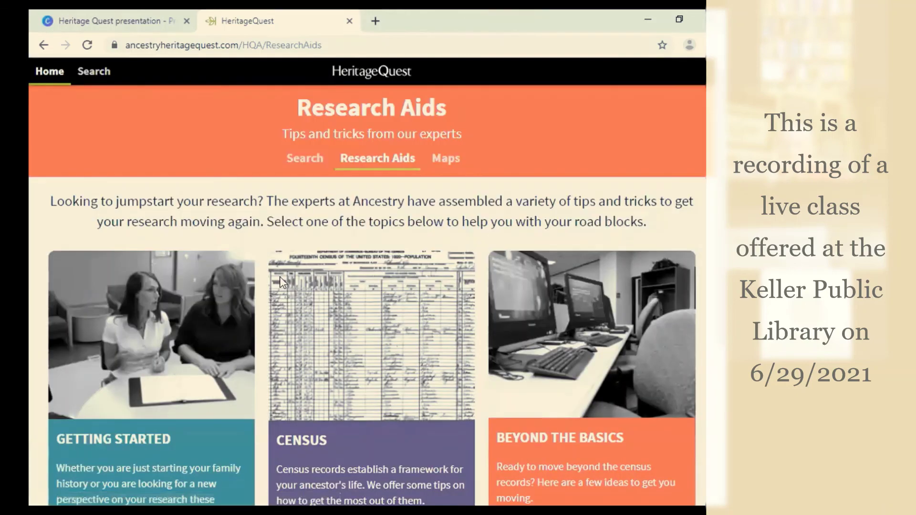
pyautogui.click(443, 163)
pyautogui.scroll(-2, 415, 209)
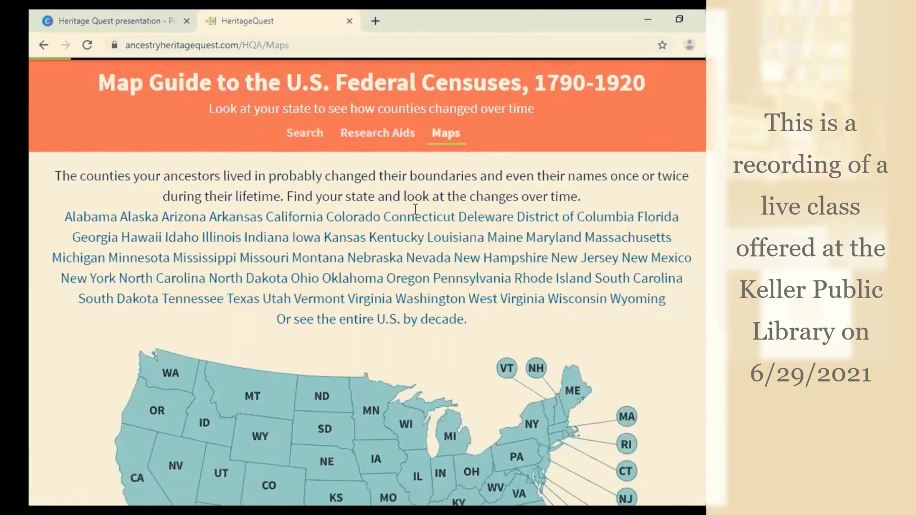
pyautogui.scroll(-6, 415, 209)
pyautogui.moveTo(341, 324)
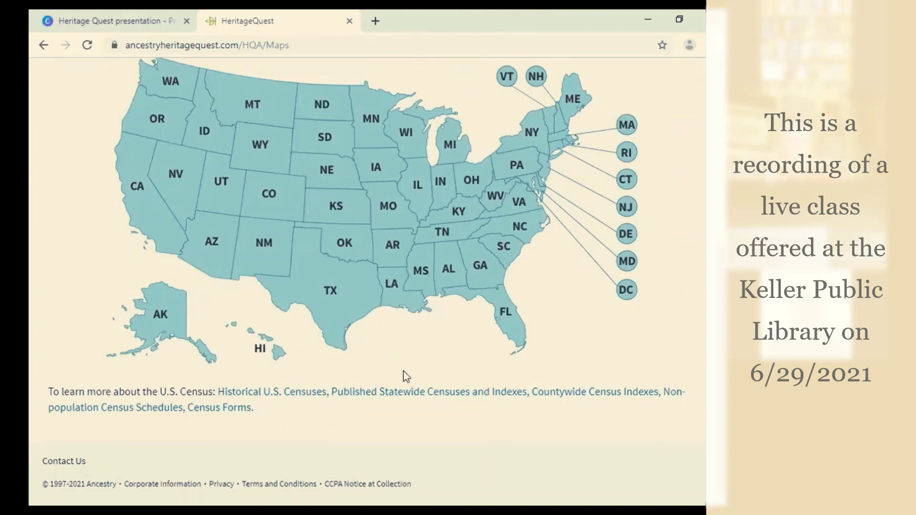
# View the Texas county maps from the U.S. map, show the 1860 boundaries, and close the map window.
pyautogui.click(322, 294)
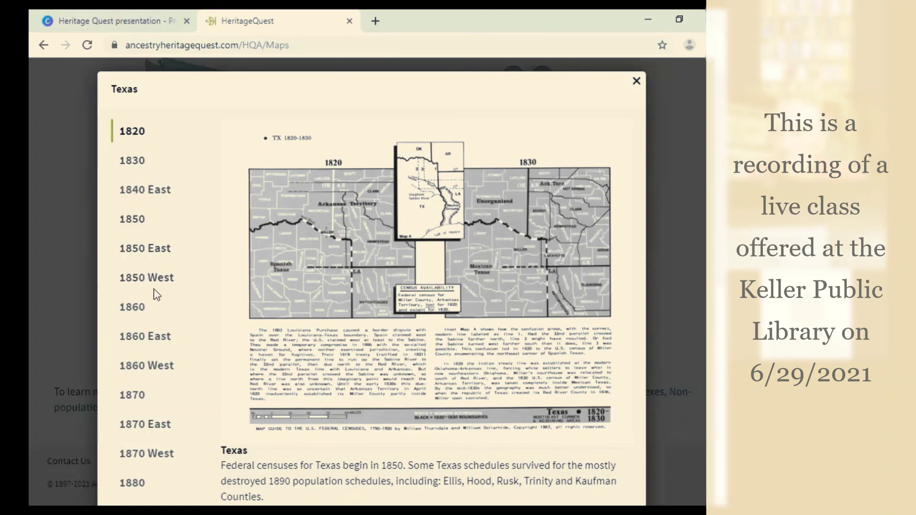
pyautogui.click(131, 311)
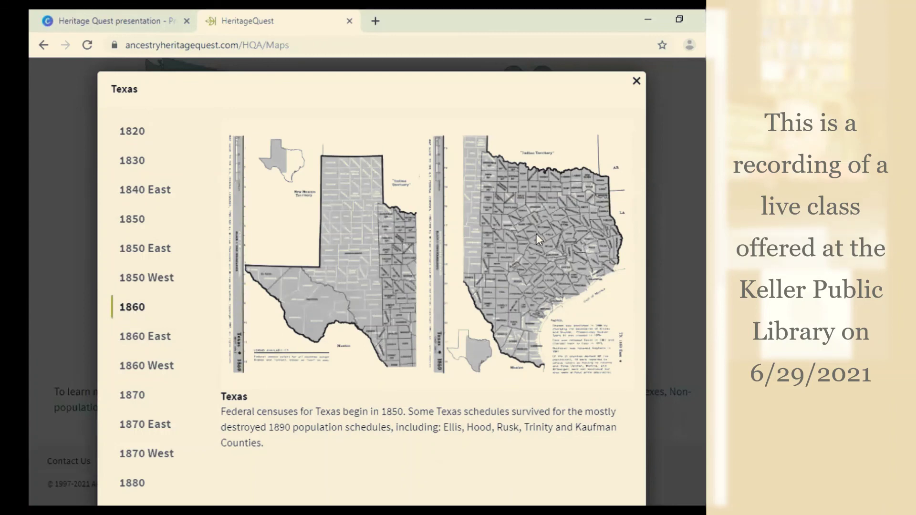
pyautogui.click(636, 82)
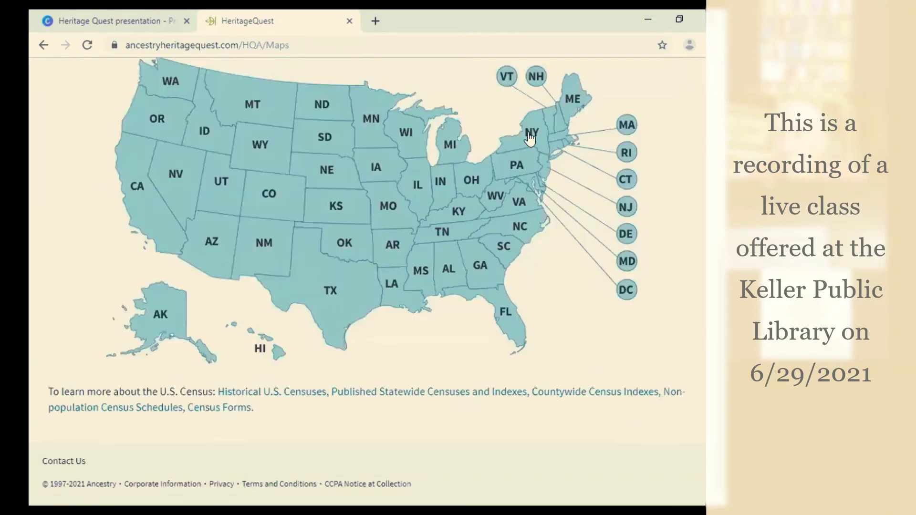
# Leave the map guide and return to the HeritageQuest home page.
pyautogui.scroll(4, 620, 421)
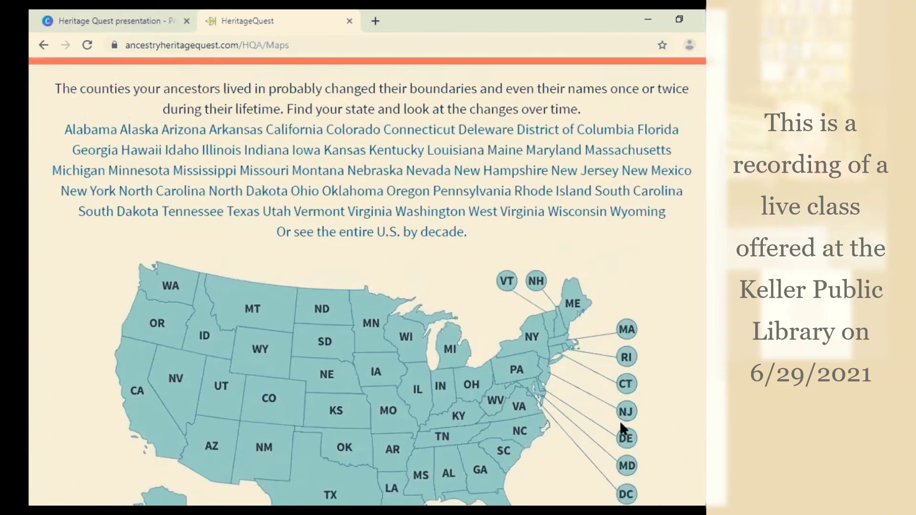
pyautogui.scroll(3, 620, 420)
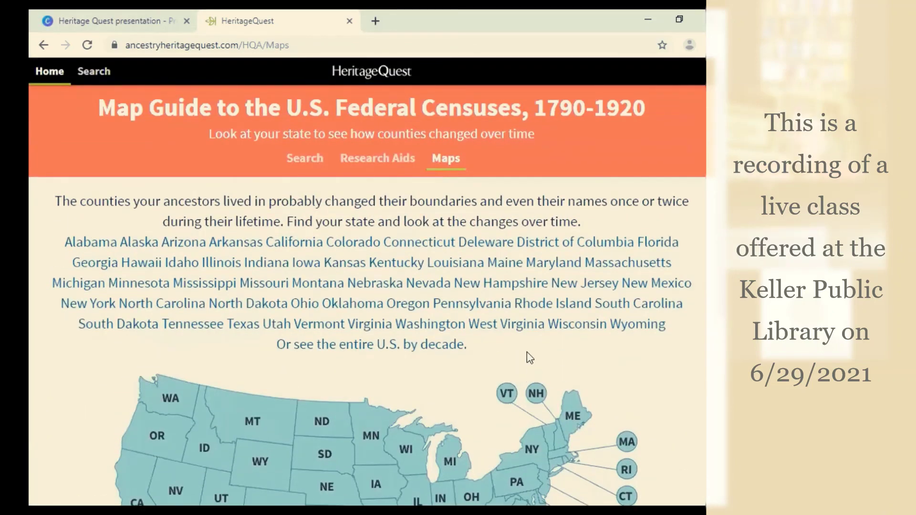
pyautogui.click(47, 71)
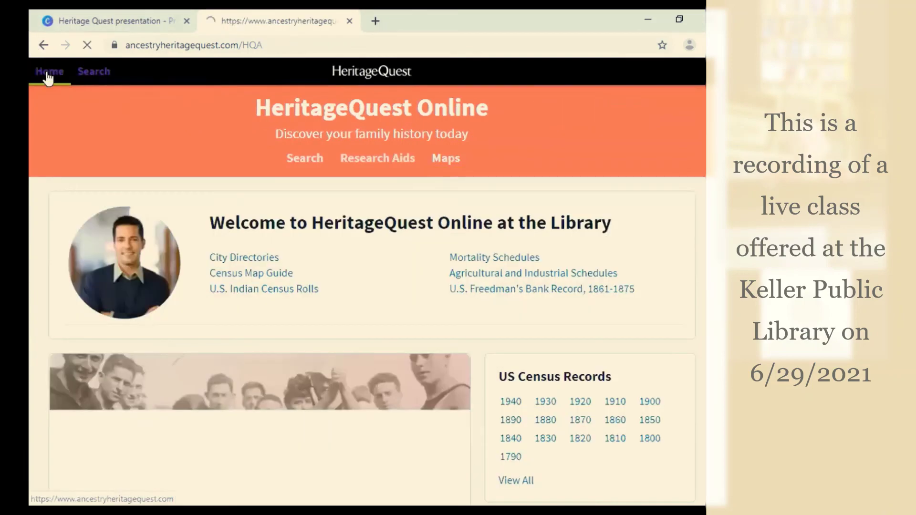